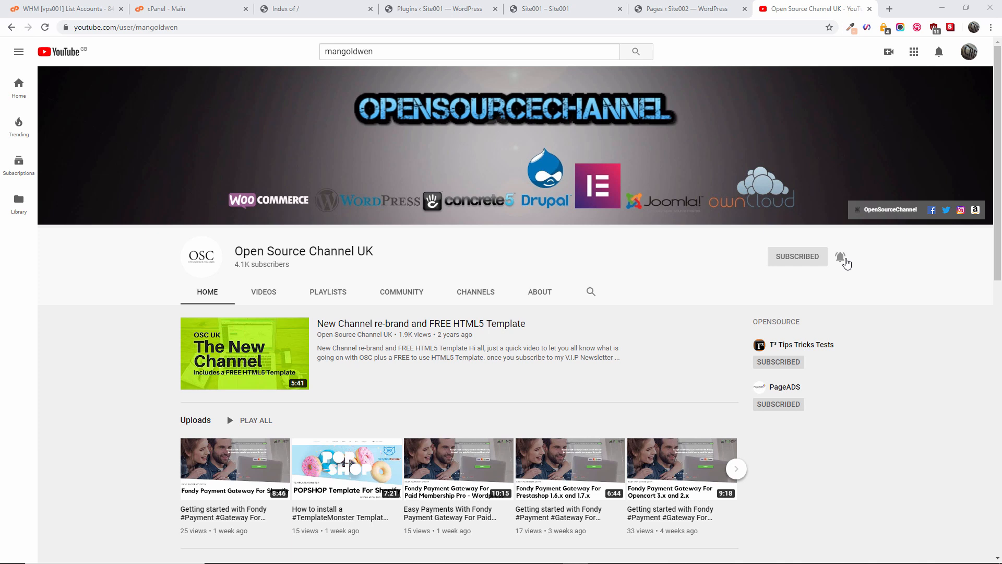
Step: Review Site001's BBQ Place home page, then go to Add New on Site001's Plugins page
left_click(869, 9)
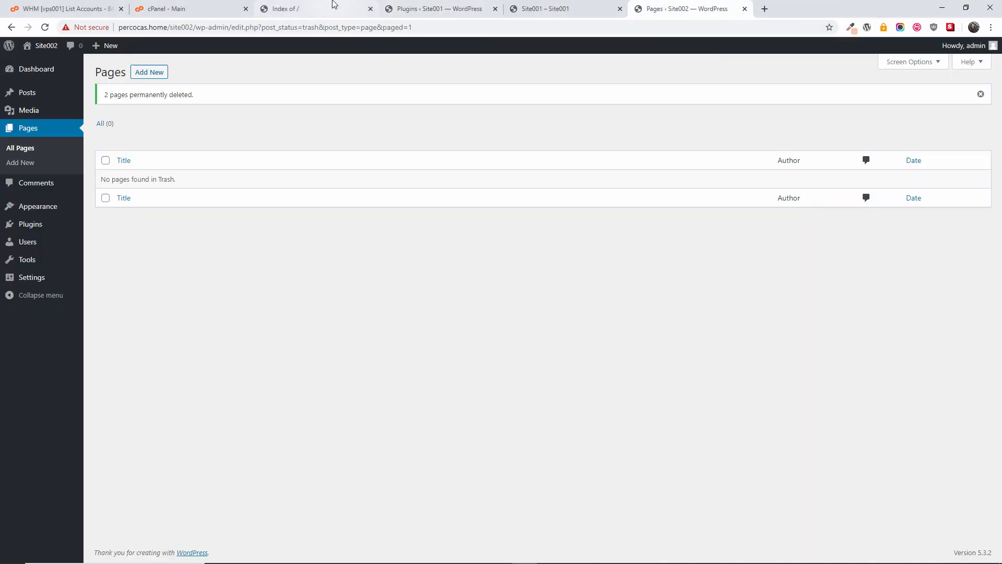
left_click(402, 5)
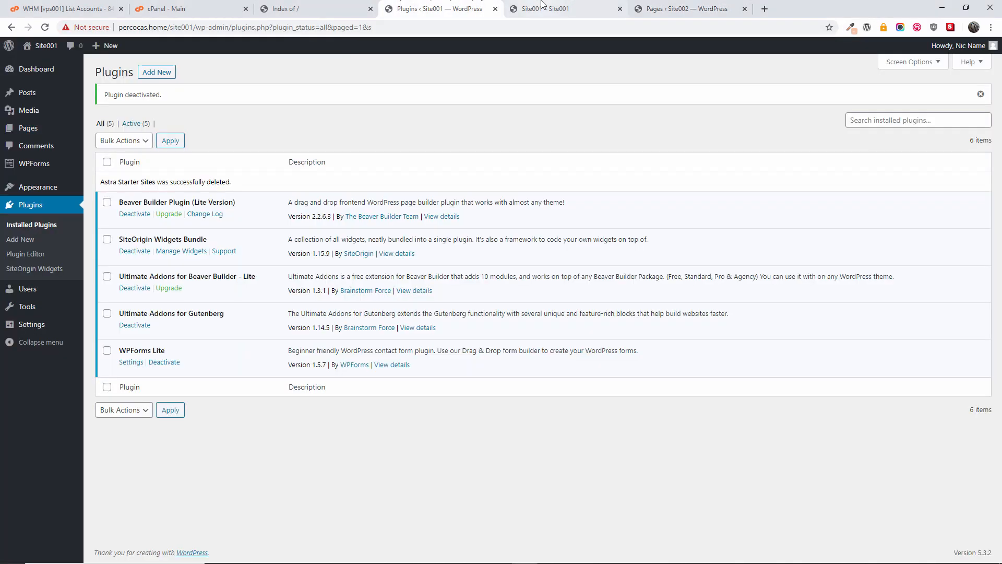
left_click(541, 6)
left_click_drag(997, 131, 980, 81)
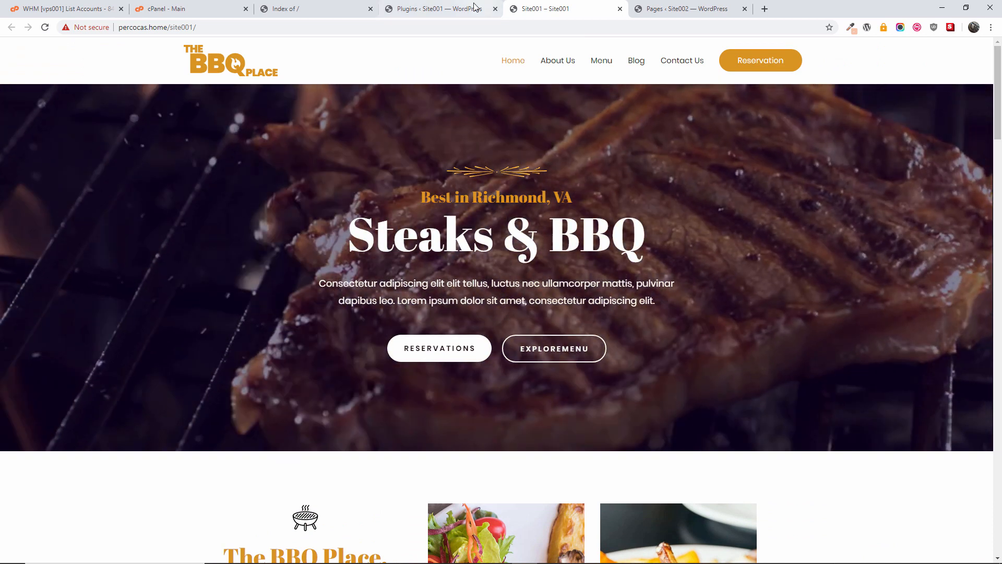
left_click(475, 6)
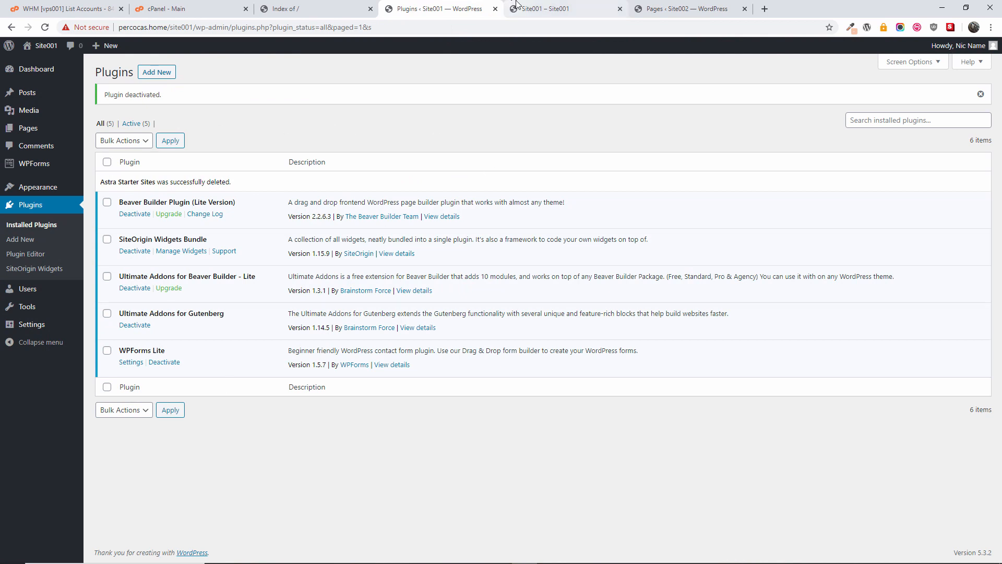
left_click(161, 75)
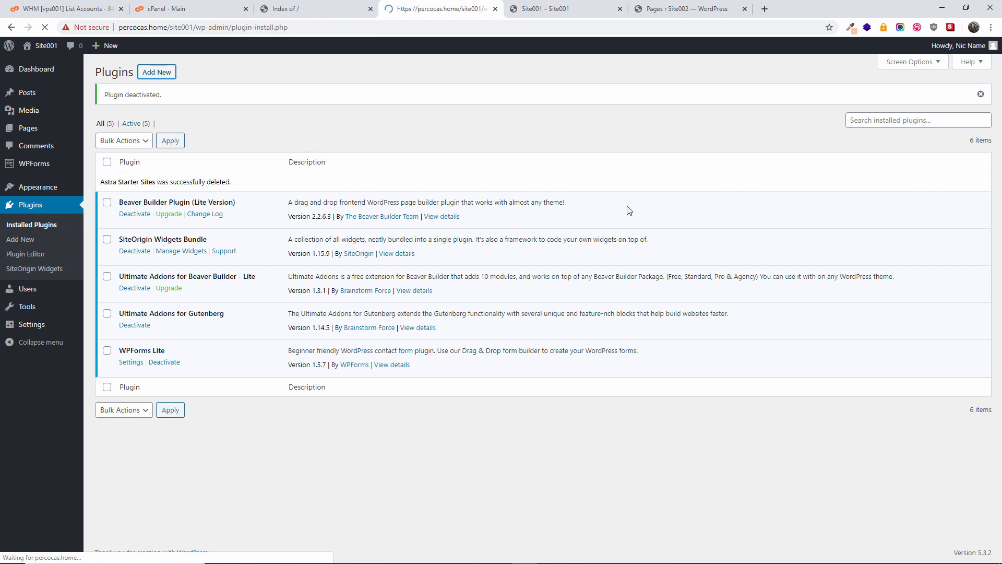
Step: Search for 'wpvivid', then install and activate Migrate & Backup WordPress – WPvivid
left_click(891, 104)
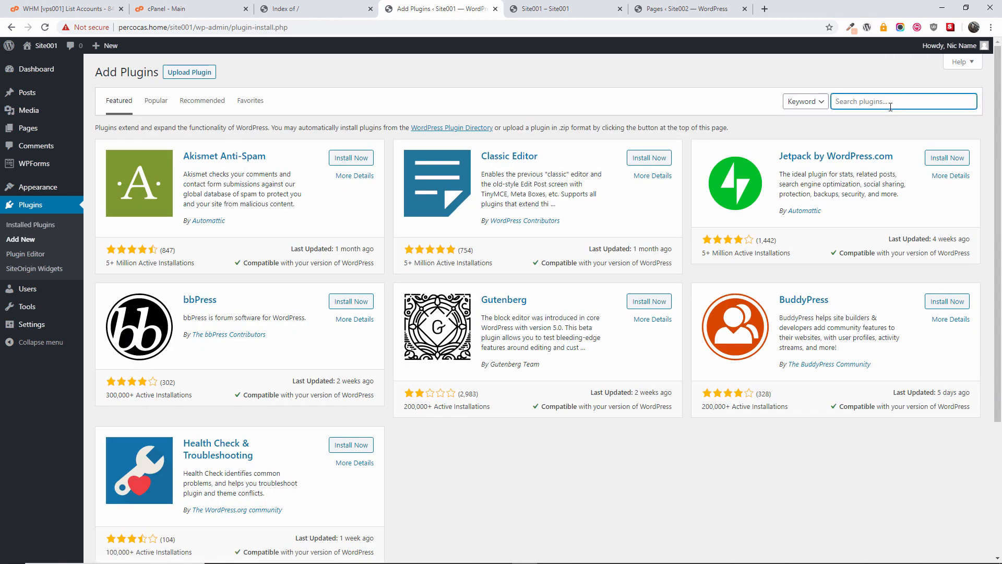
type("wpvivid")
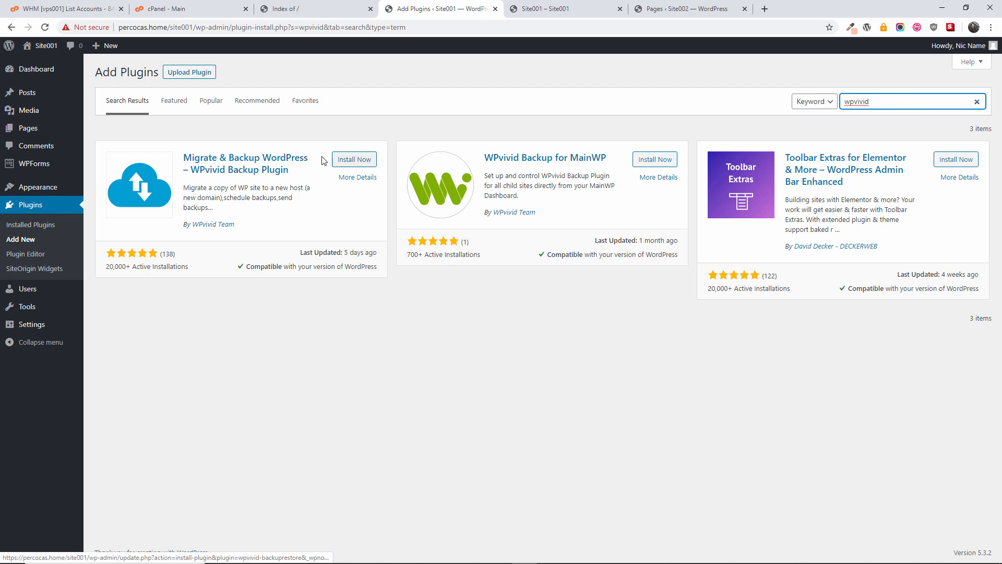
left_click(359, 160)
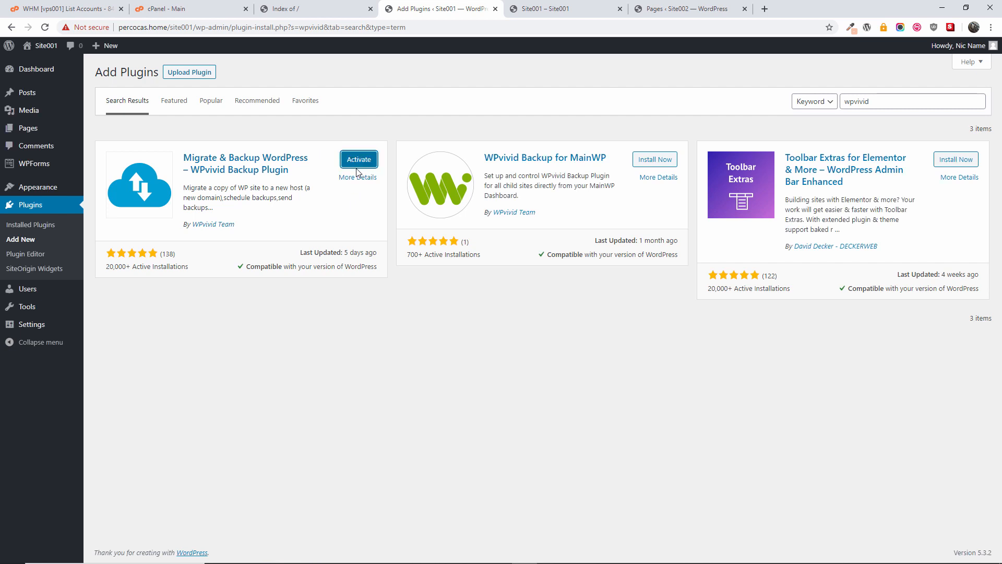
left_click(359, 166)
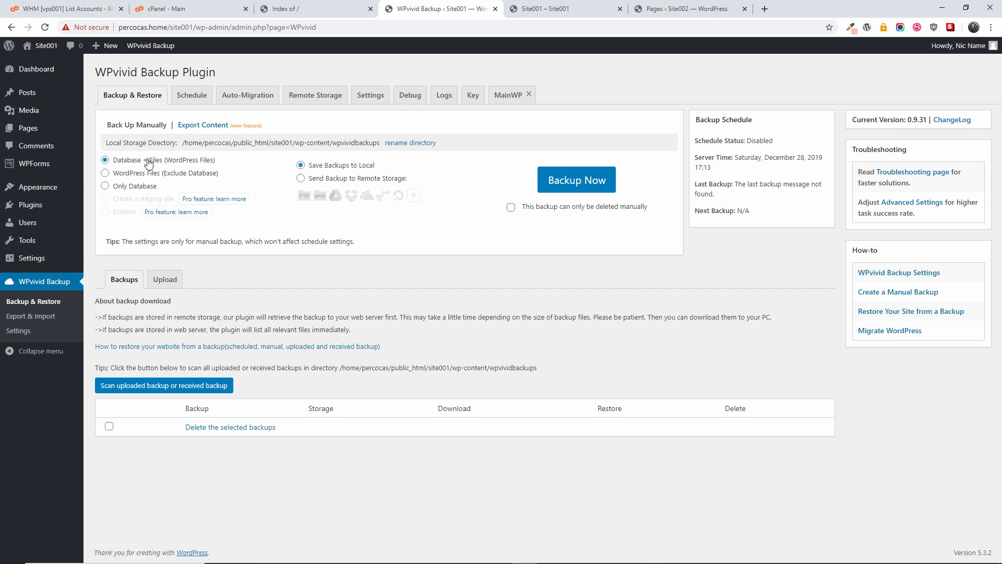
Step: Set WPvivid's manual backup to Database + Files sent to remote storage
left_click(139, 174)
left_click(128, 190)
left_click(321, 180)
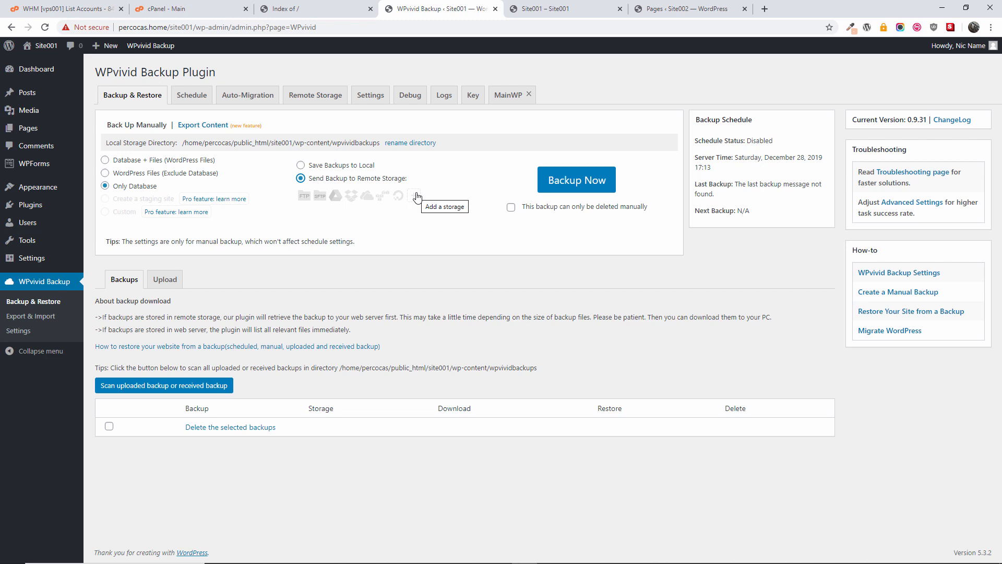
left_click(134, 160)
Step: In Schedule settings, toggle scheduled backups on then off again, and pick a Daily interval
left_click(201, 100)
left_click(242, 133)
left_click(205, 130)
left_click(226, 240)
left_click(219, 261)
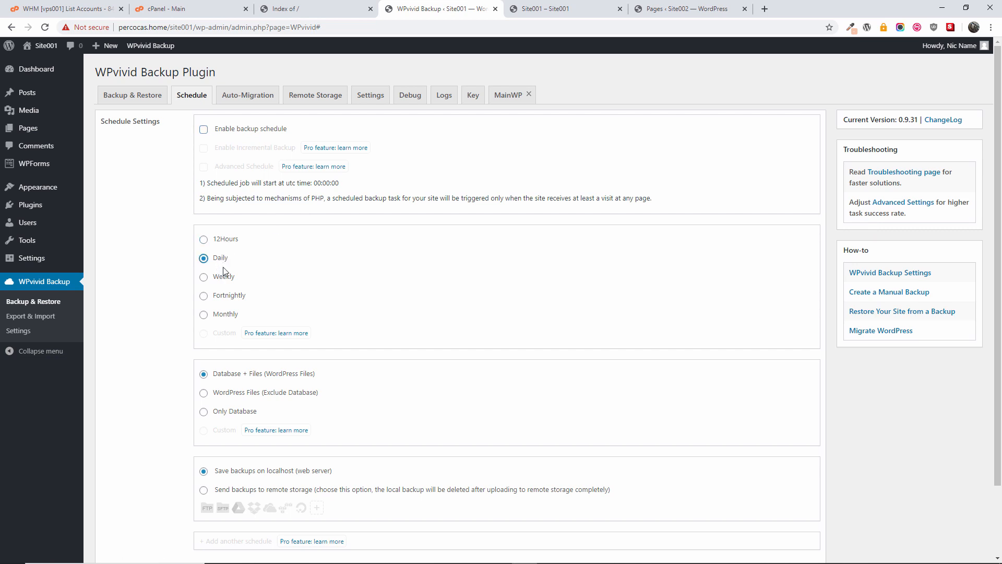
Step: Try the Weekly, Fortnightly, Monthly, Daily and 12-hour intervals without saving, then open Auto-Migration
left_click(225, 276)
left_click(226, 298)
left_click(226, 315)
left_click(222, 261)
left_click(225, 240)
scroll(324, 298, "down", 2)
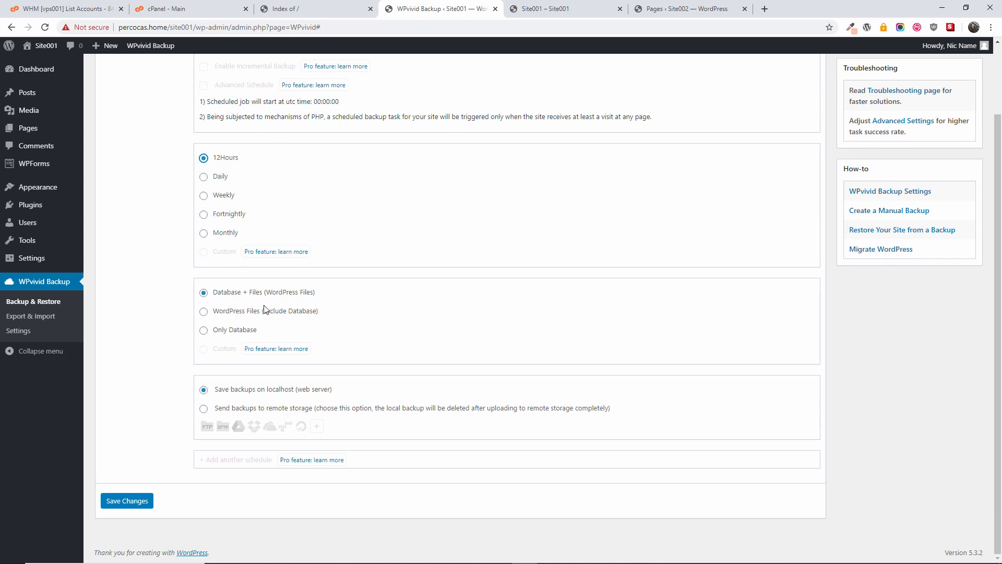
scroll(326, 378, "up", 2)
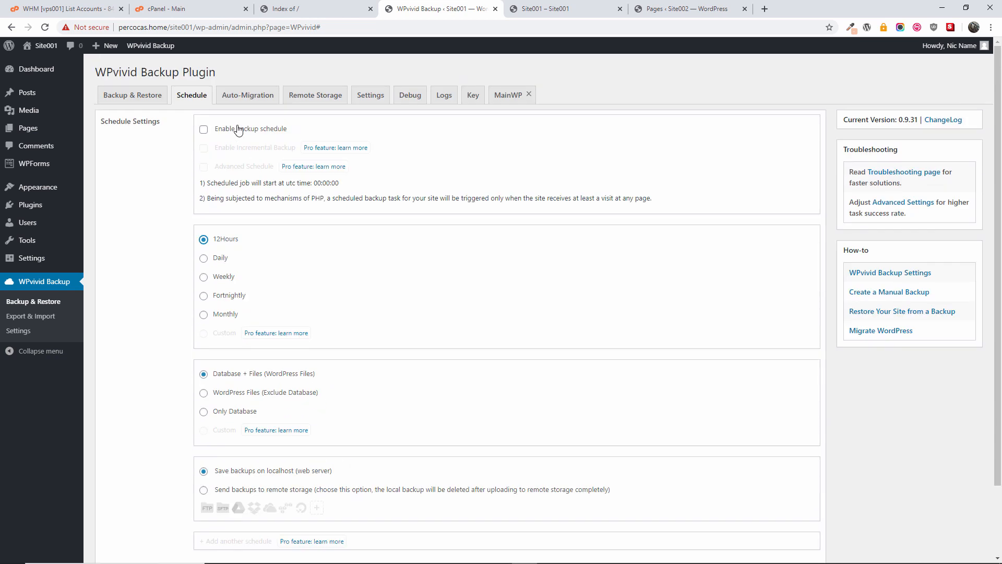
left_click(248, 95)
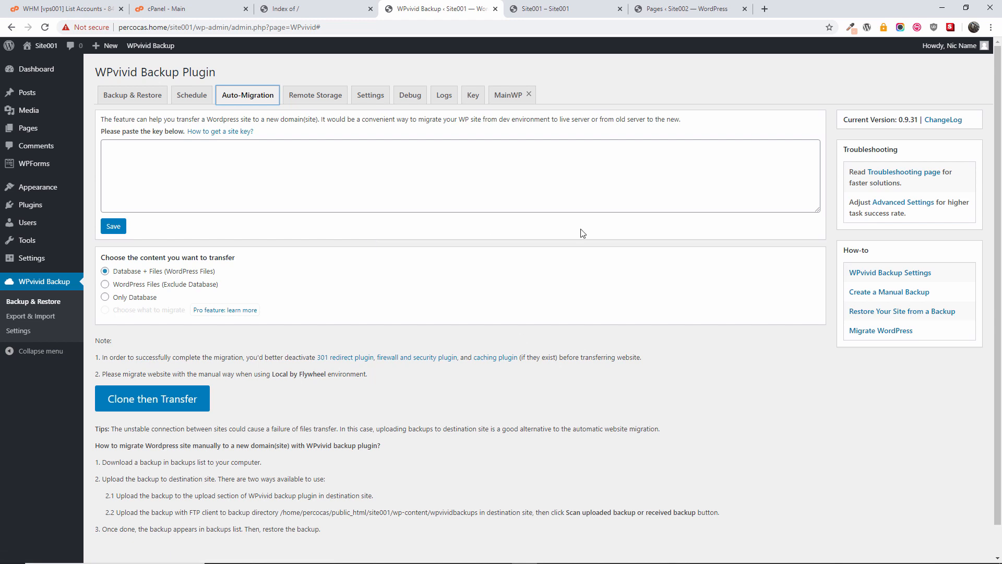
Step: Look over WPvivid's Remote Storage and general Settings tabs
left_click(308, 100)
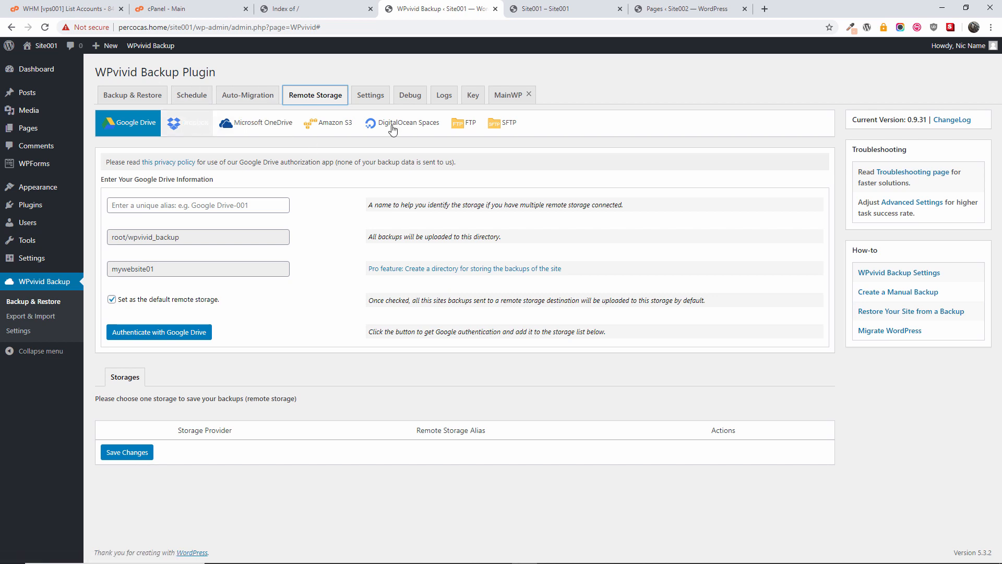
left_click(136, 104)
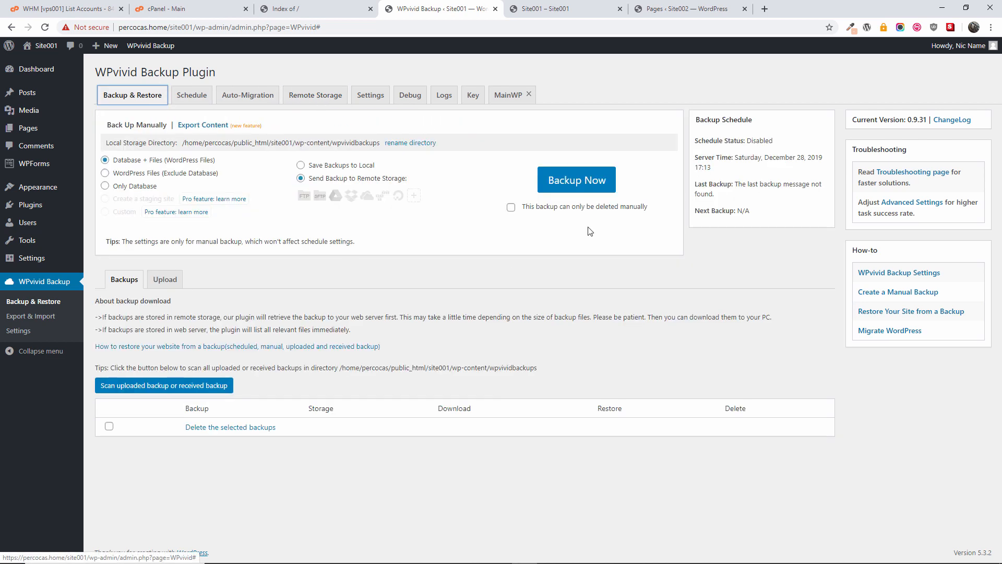
left_click(374, 100)
scroll(525, 275, "down", 7)
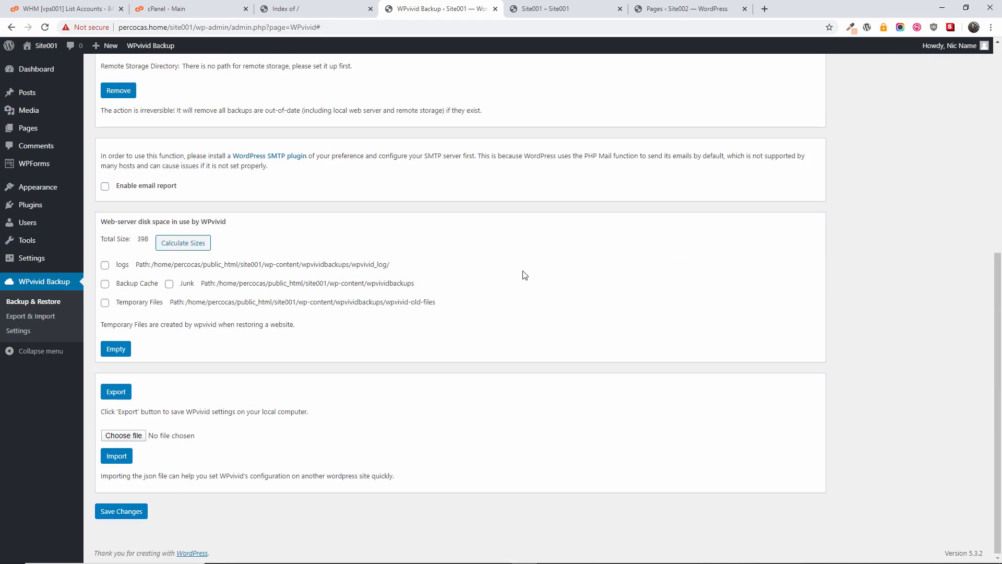
scroll(522, 273, "up", 7)
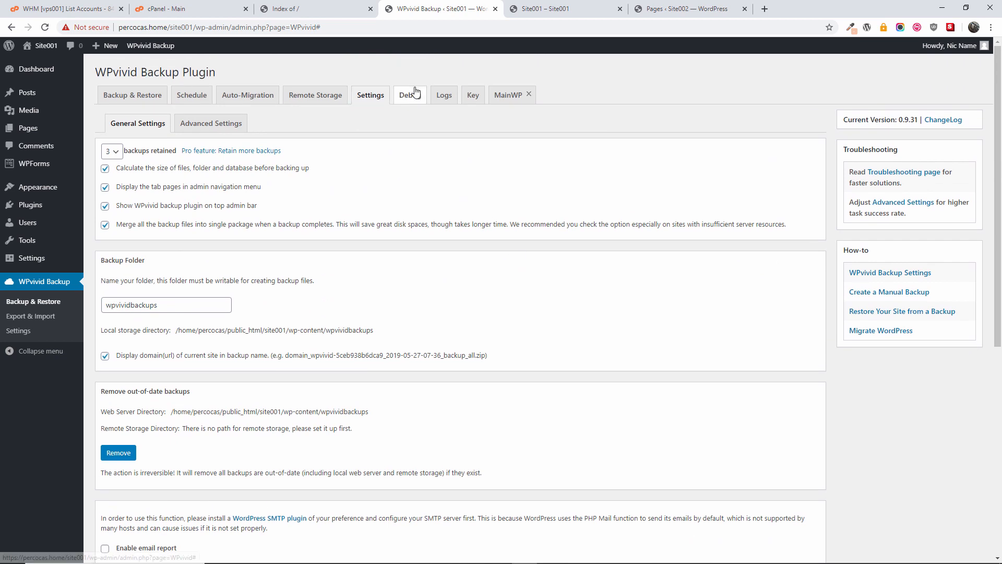
Step: Review the Debug, Logs, Key, Auto-Migration and MainWP tabs, then return to Backup & Restore
left_click(412, 95)
left_click_drag(998, 107, 997, 52)
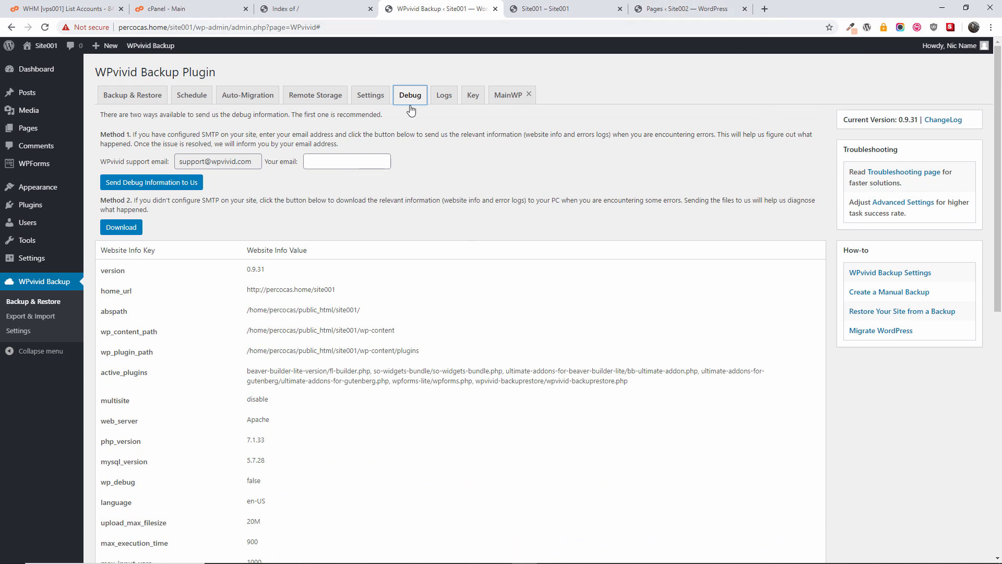
left_click(445, 99)
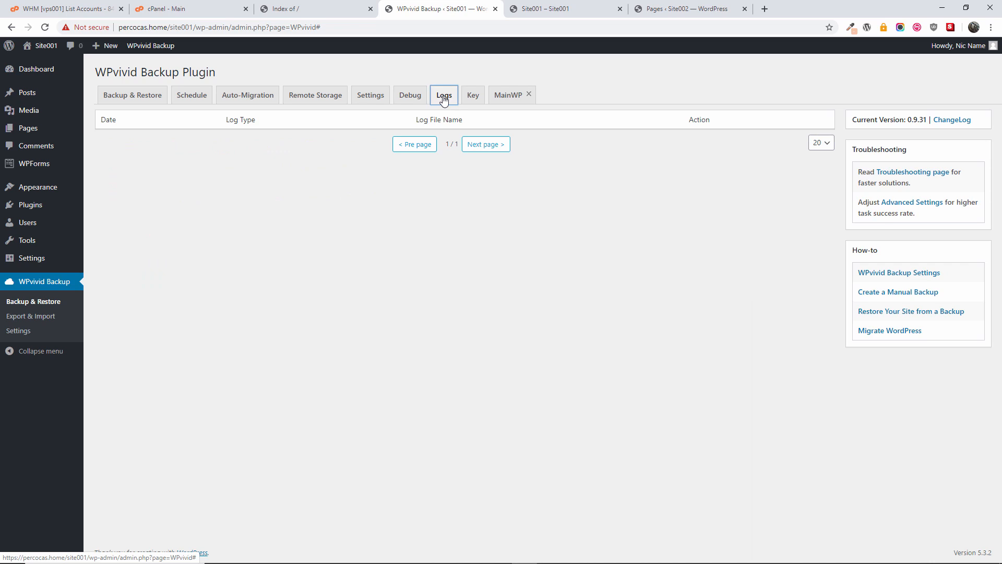
left_click(481, 100)
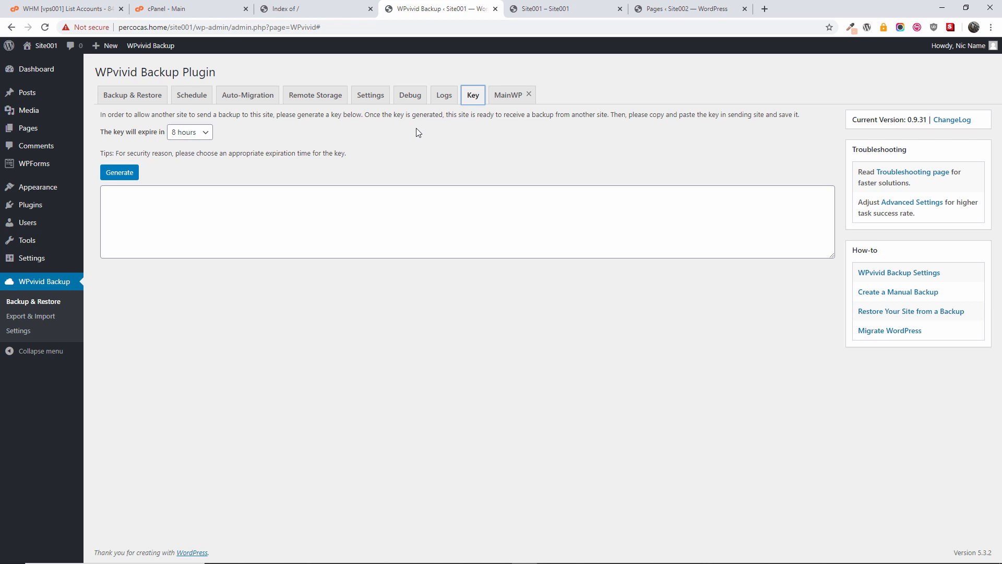
left_click(241, 95)
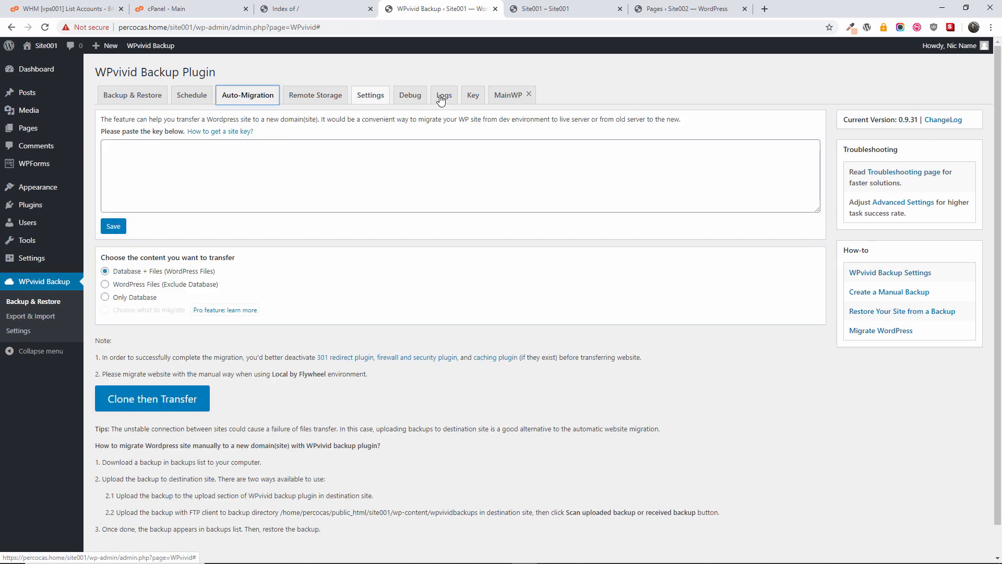
left_click(511, 96)
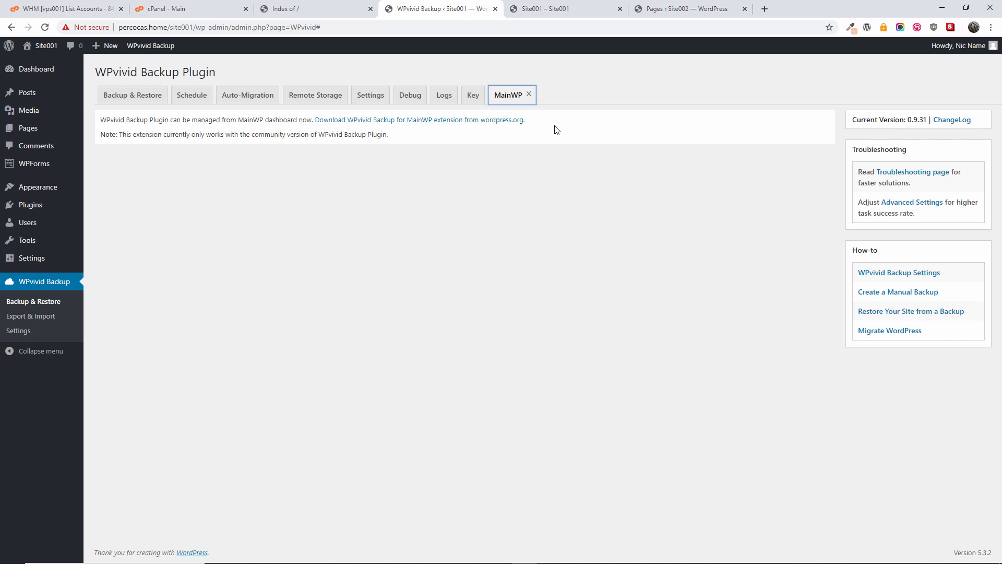
left_click(150, 98)
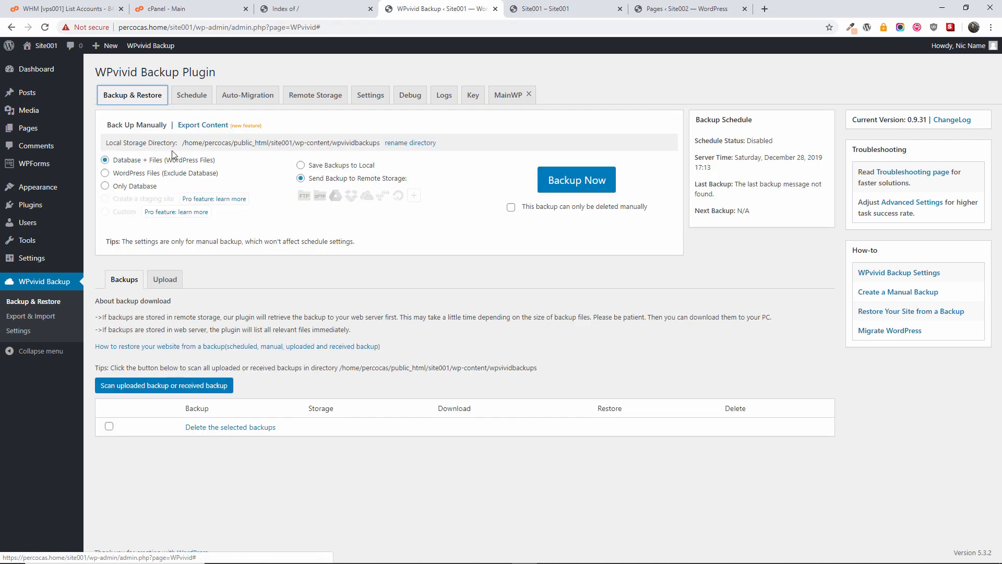
Step: Set the manual backup to save to local storage
left_click(563, 187)
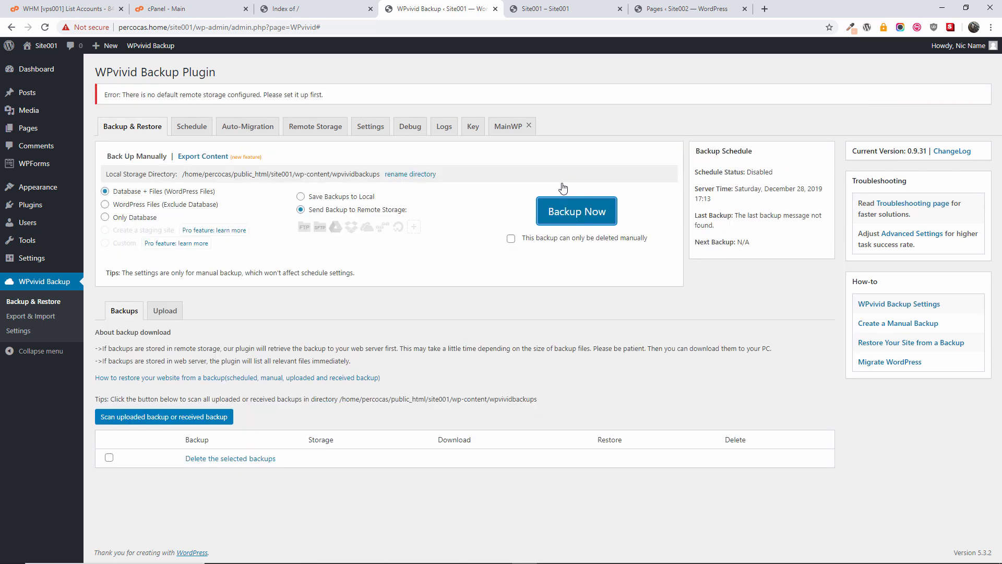
left_click(329, 197)
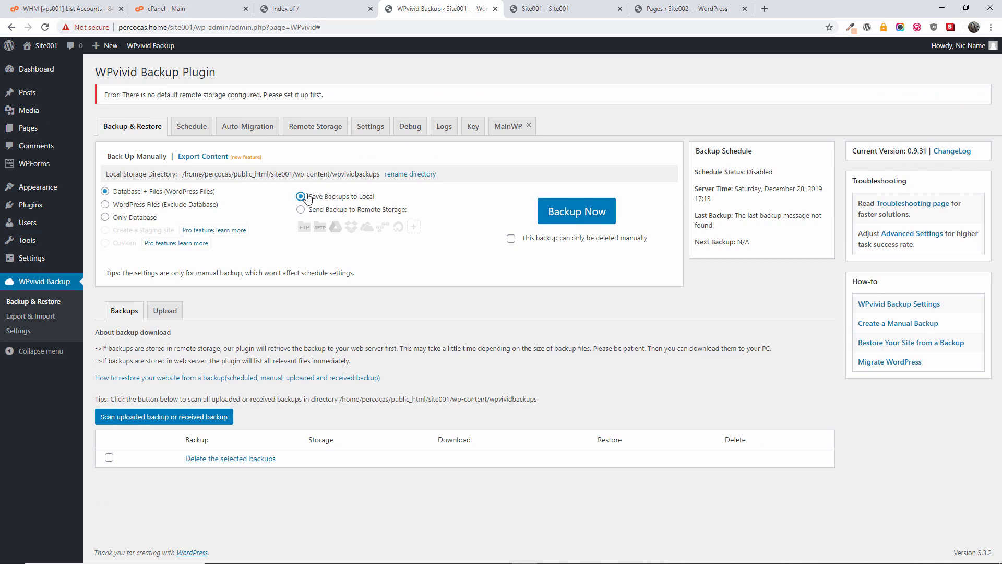
left_click_drag(213, 95, 191, 95)
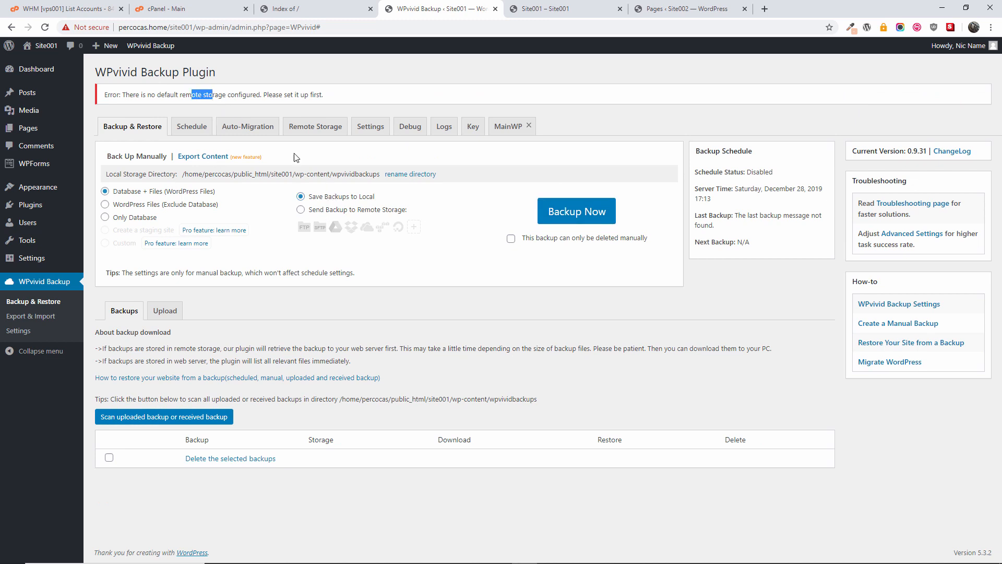
left_click(342, 210)
left_click(339, 196)
Step: Run the Site001 backup, then switch to the Site001 BBQ Place homepage
left_click(594, 211)
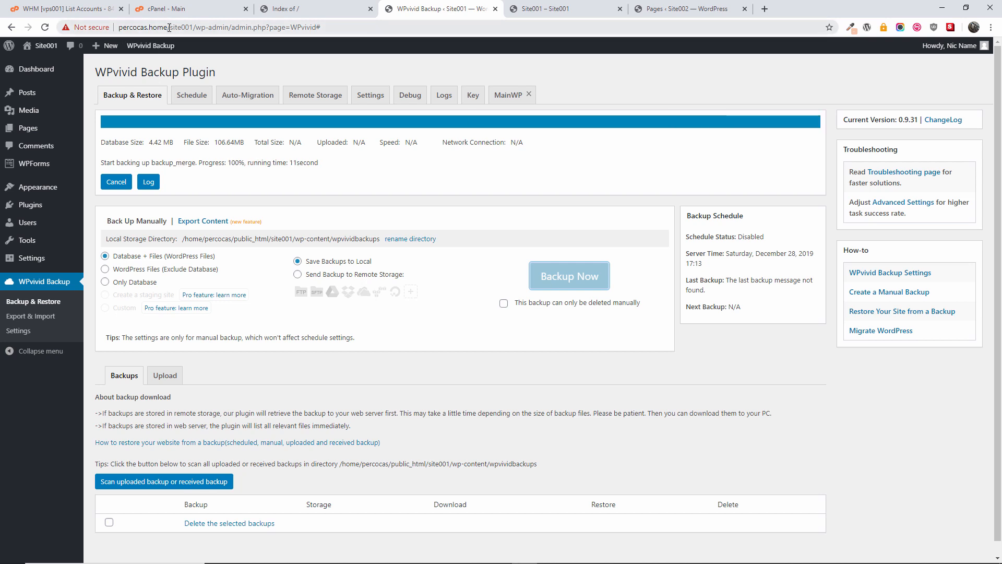
double_click(201, 27)
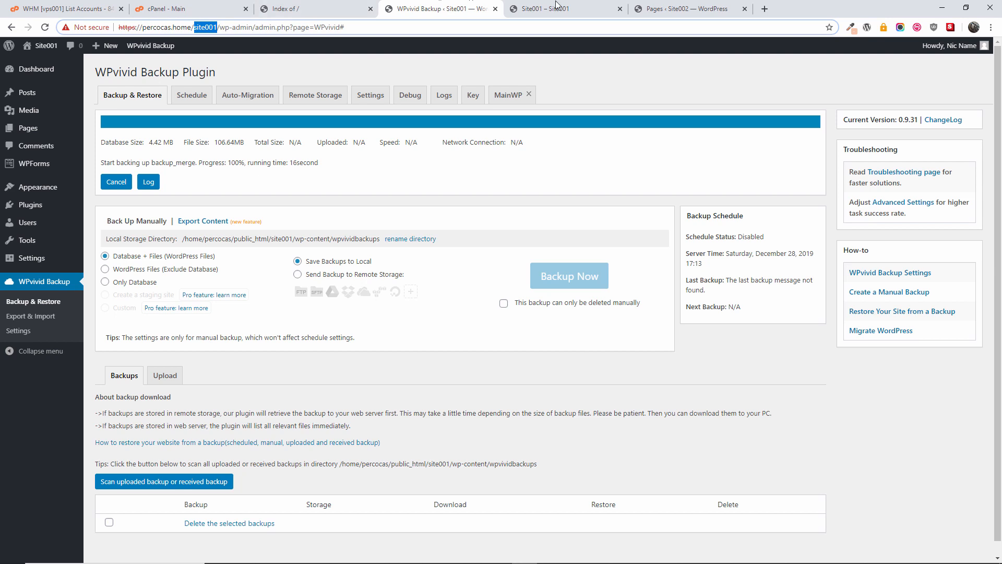
left_click(543, 9)
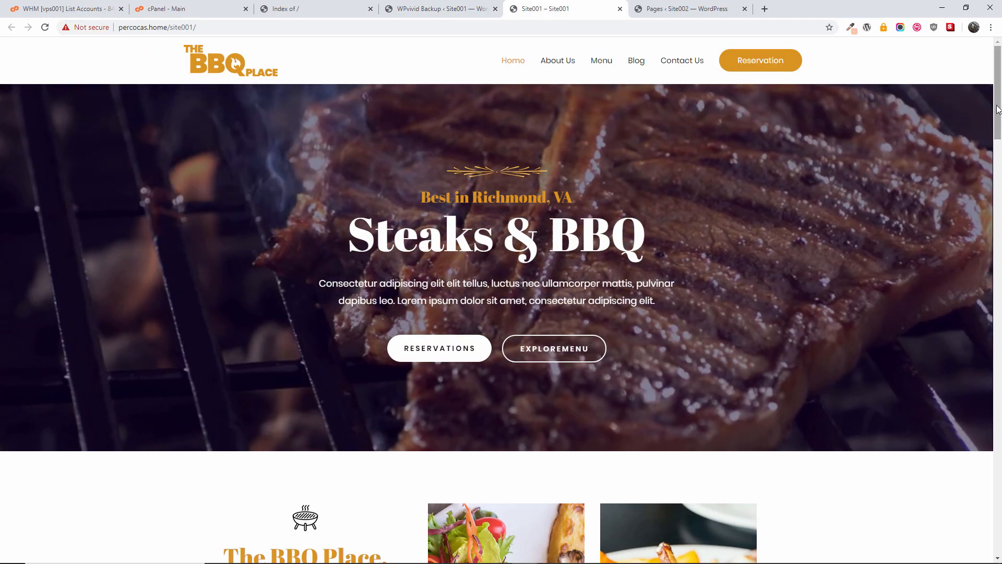
Step: Scroll the Site001 homepage, then return to WPvivid to see the Dec 28, 2019 17:15 backup
scroll(990, 495, "down", 20)
left_click_drag(990, 494, 998, 104)
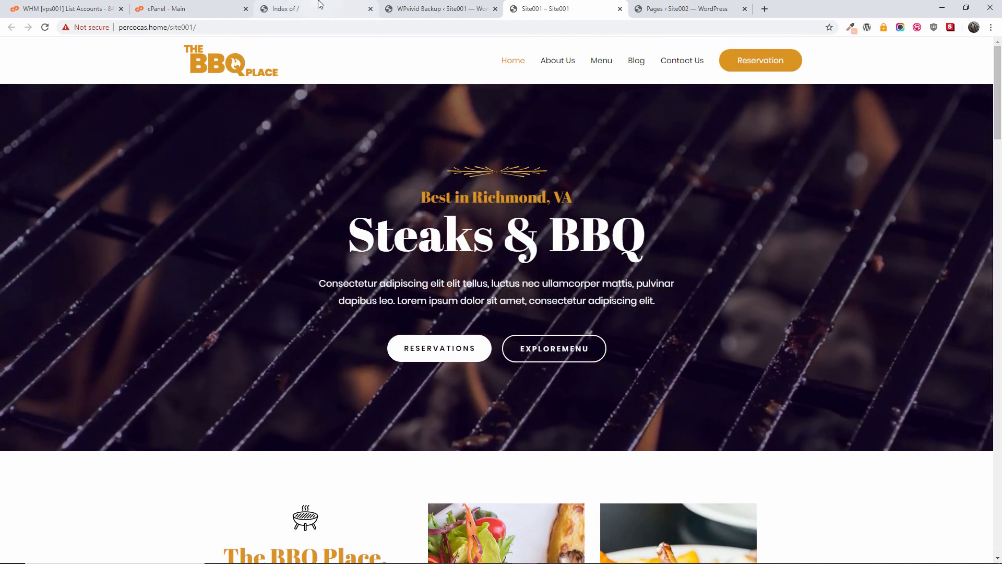
left_click(433, 8)
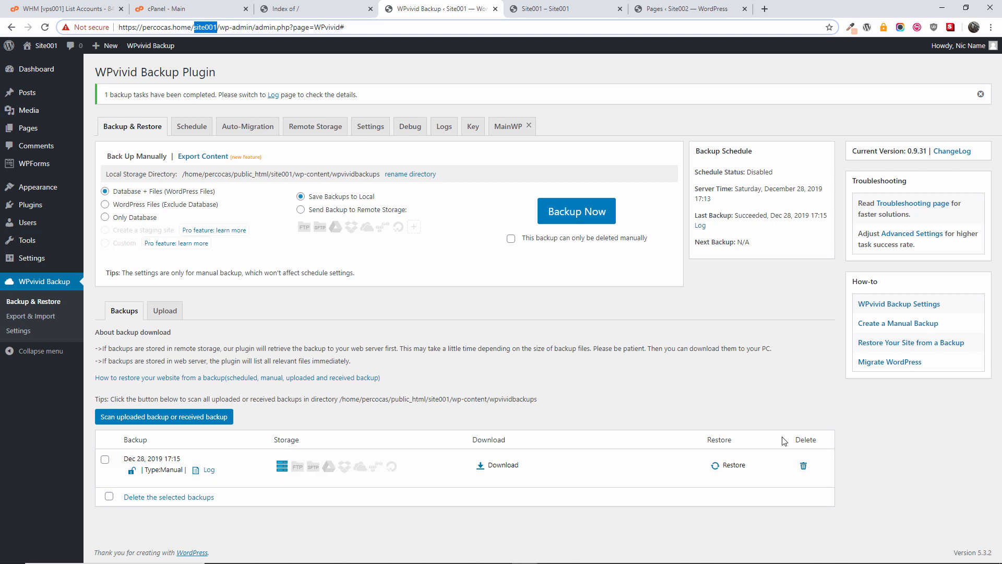
Step: Check the Dec 28 backup's Restore and Auto-Migration options, then switch to Site002's Pages trash
left_click(734, 465)
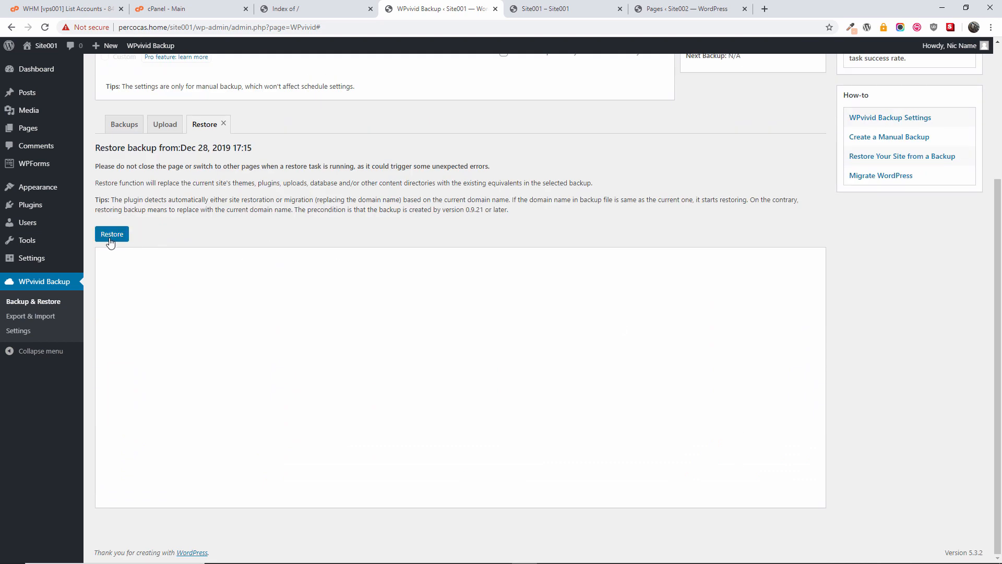
scroll(397, 308, "up", 4)
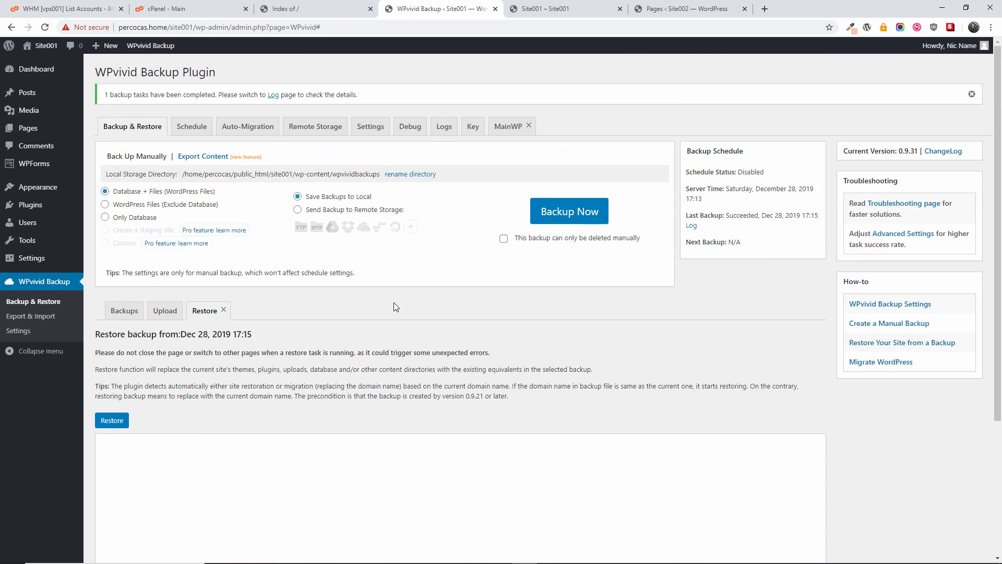
left_click(261, 137)
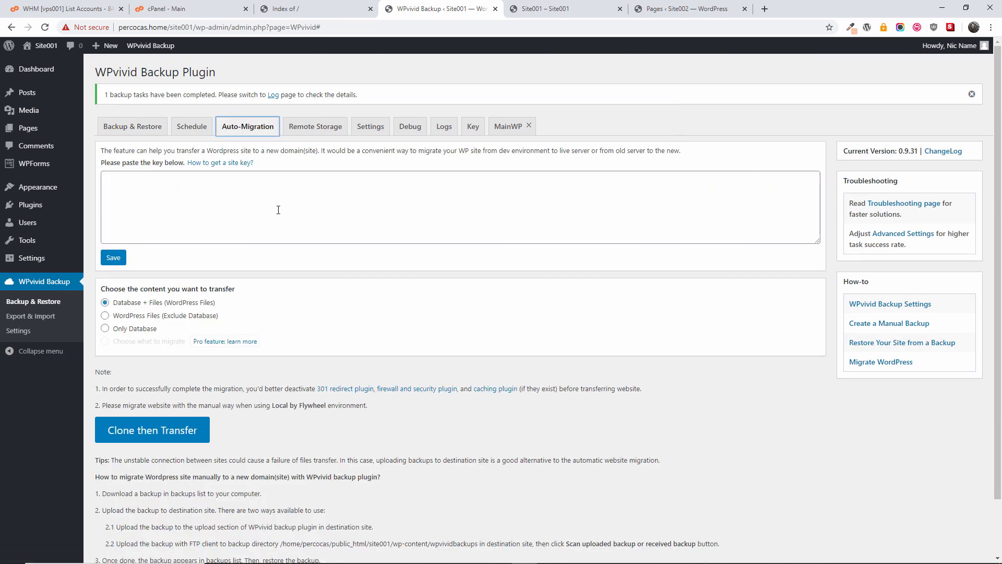
scroll(279, 209, "down", 2)
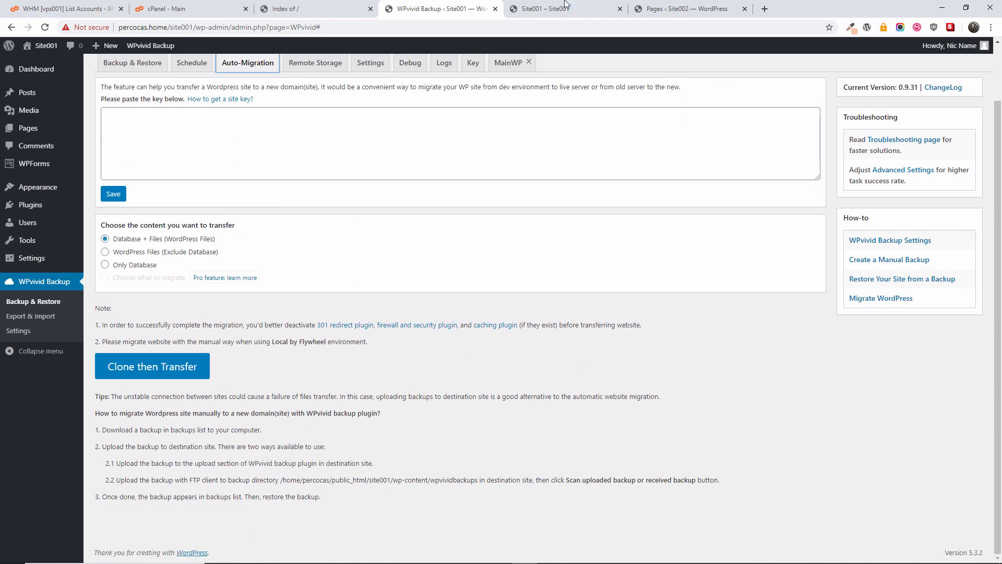
left_click(641, 10)
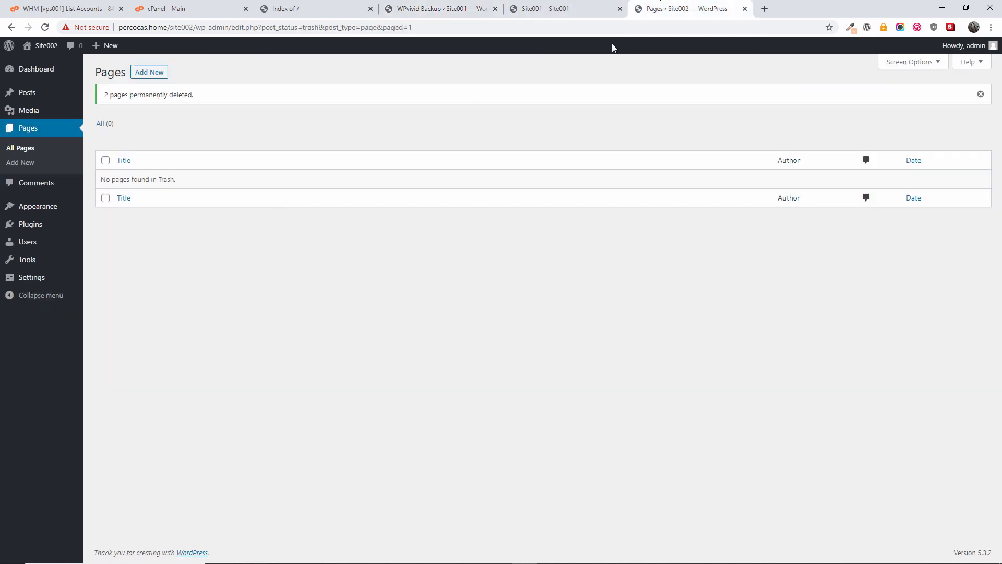
Step: Open Site002's front page in a new tab and compare it with the other open tabs
mouse_move(36, 47)
middle_click(36, 65)
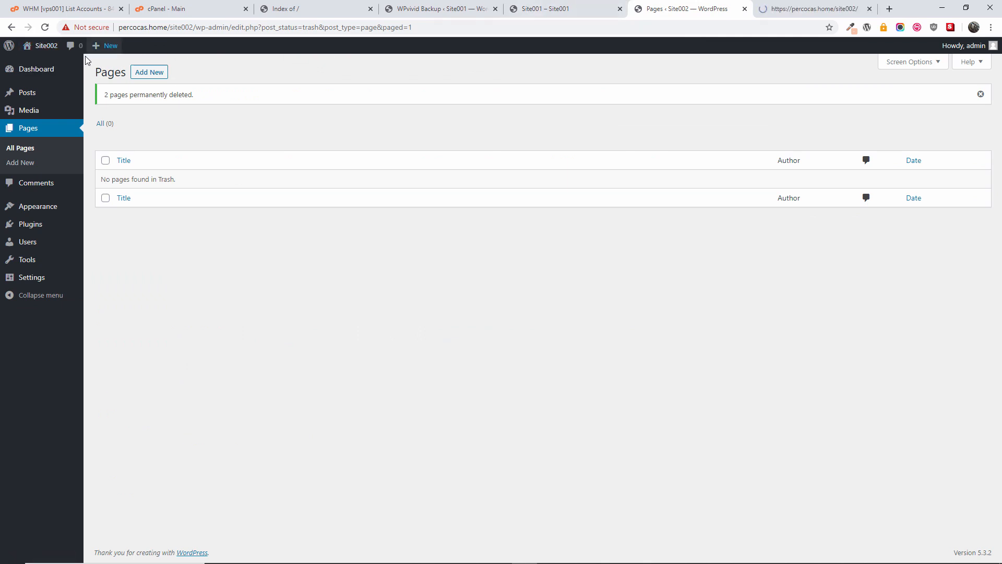
left_click(772, 9)
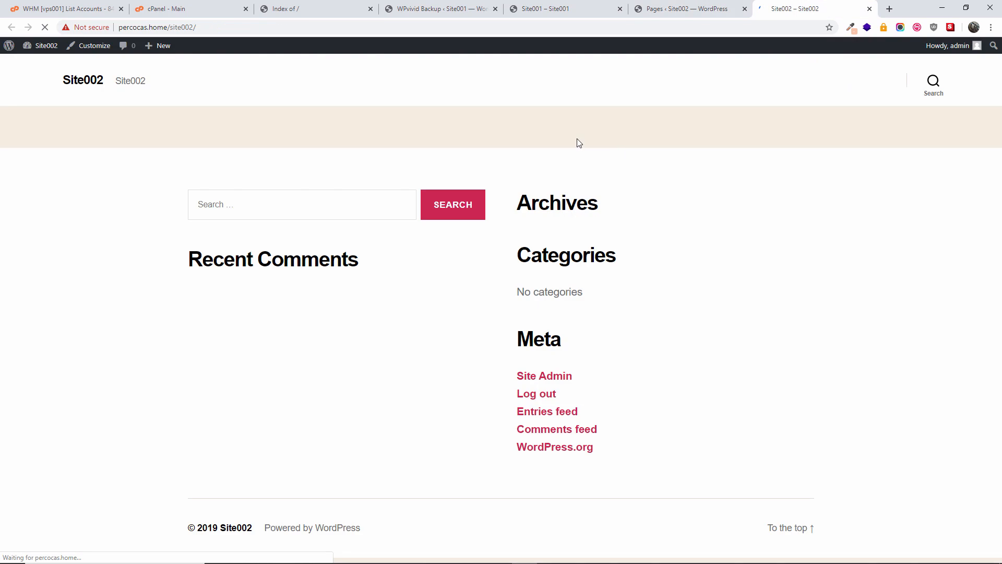
left_click(699, 9)
left_click(598, 6)
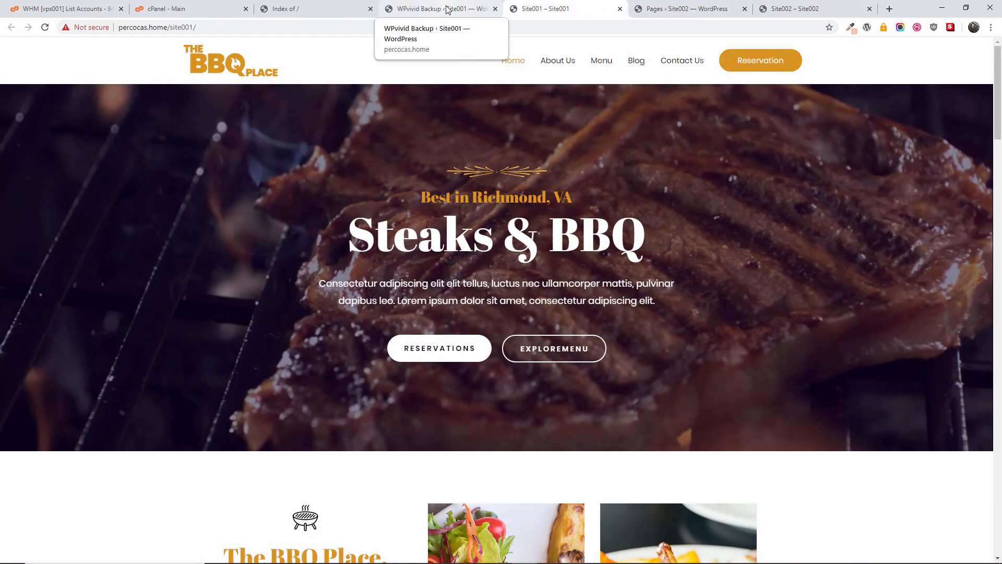
Step: Back in WPvivid, open Backup & Restore and show the list of stored backups
left_click(448, 9)
scroll(369, 194, "up", 1)
mouse_move(73, 130)
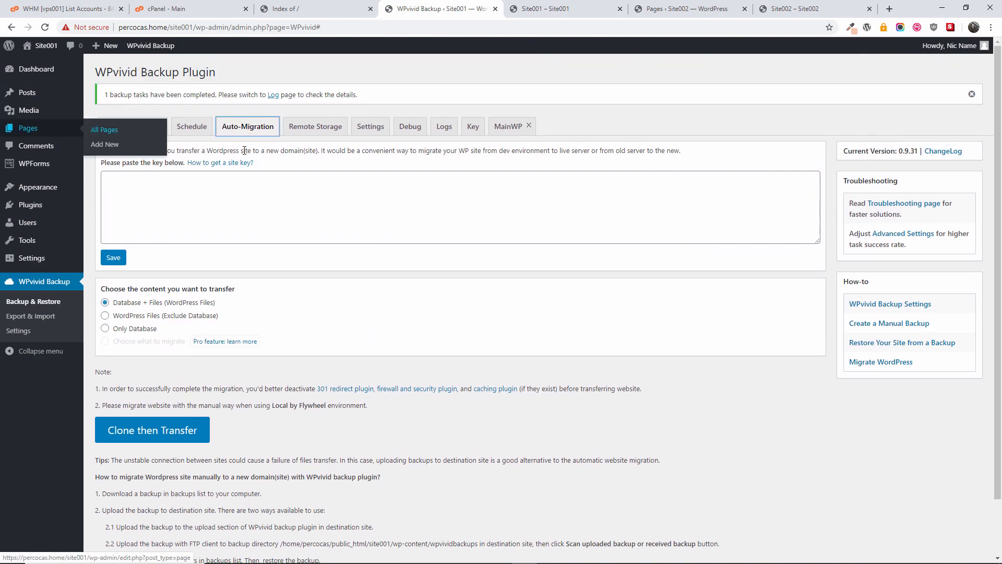
left_click(133, 127)
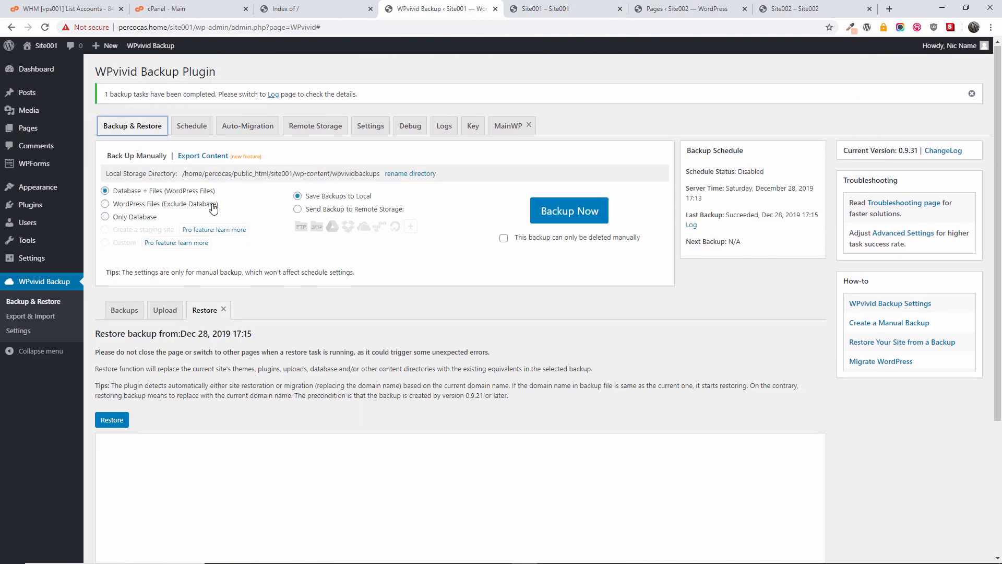
scroll(213, 207, "down", 3)
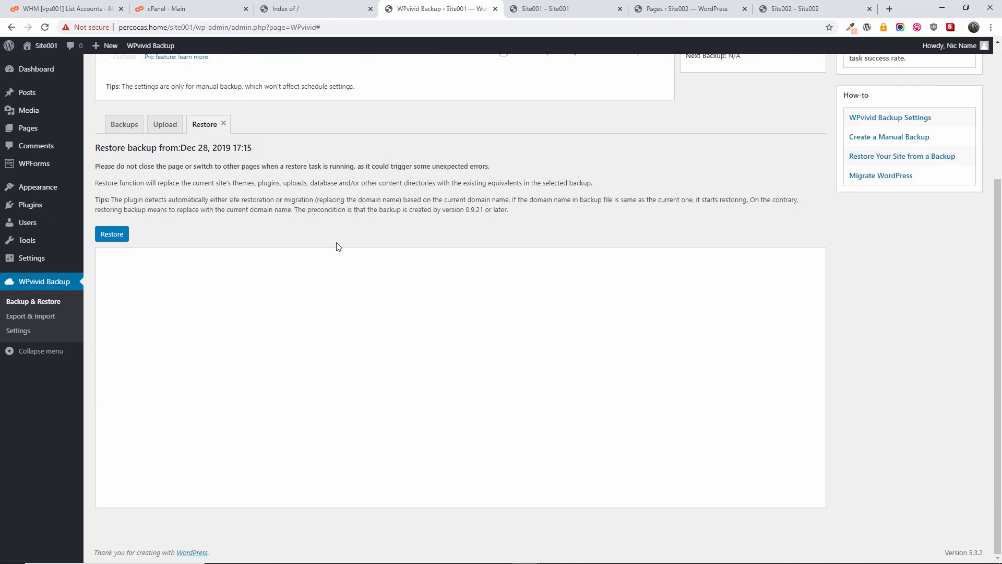
scroll(336, 245, "up", 3)
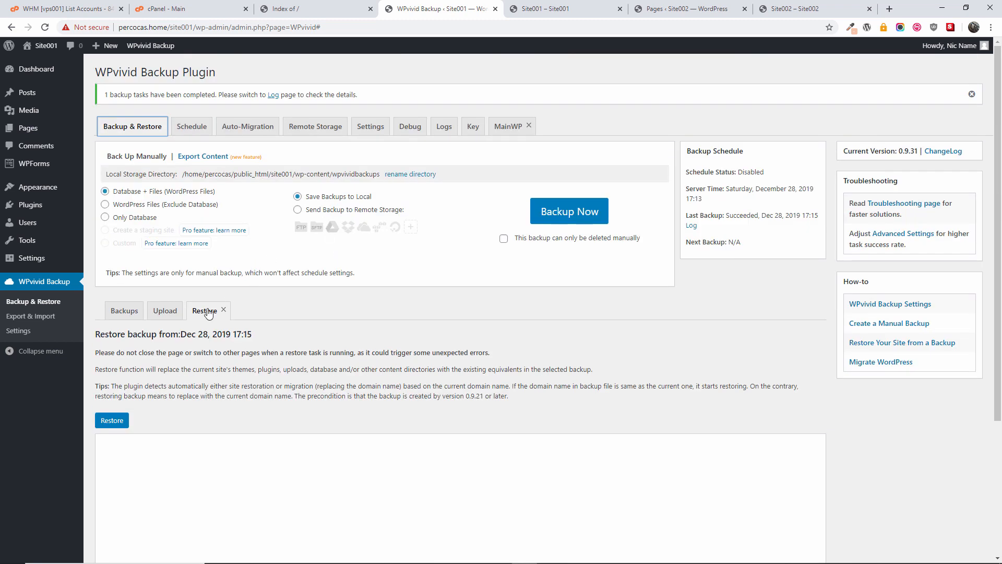
left_click(164, 315)
left_click(125, 312)
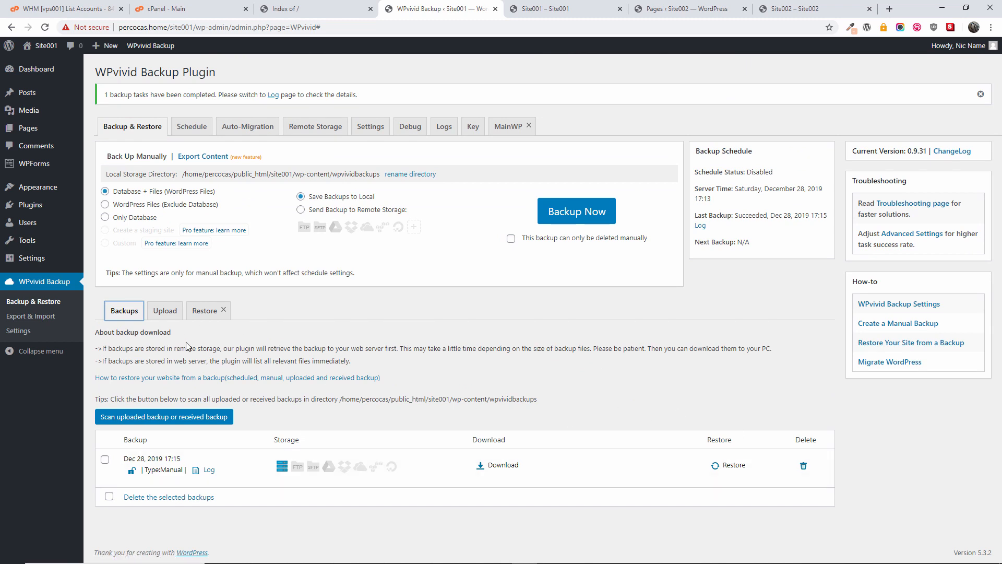
Step: Download Part01 (49.22MB) of the Site001 backup and save the zip to D:\tmp
left_click(508, 468)
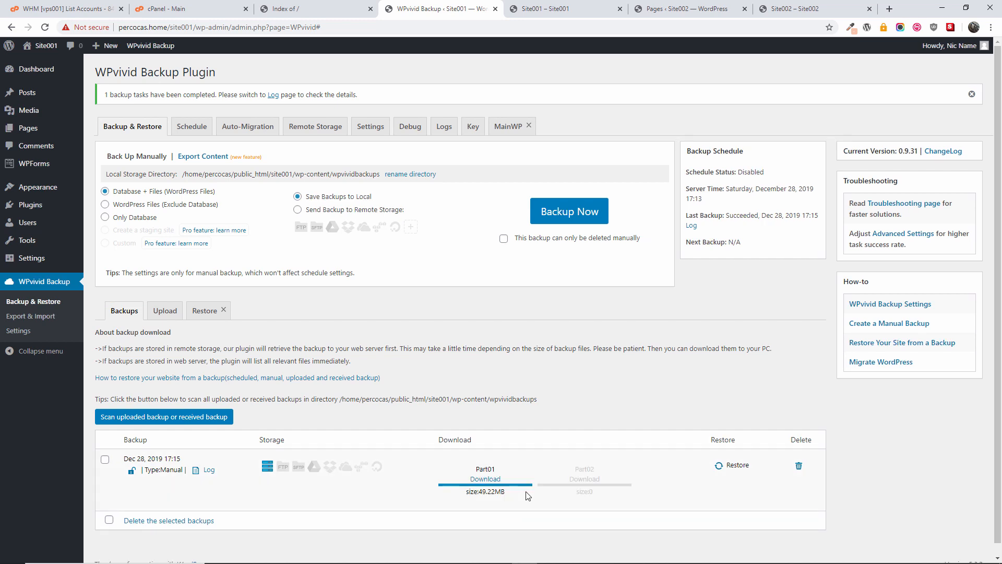
left_click(487, 480)
scroll(522, 459, "down", 1)
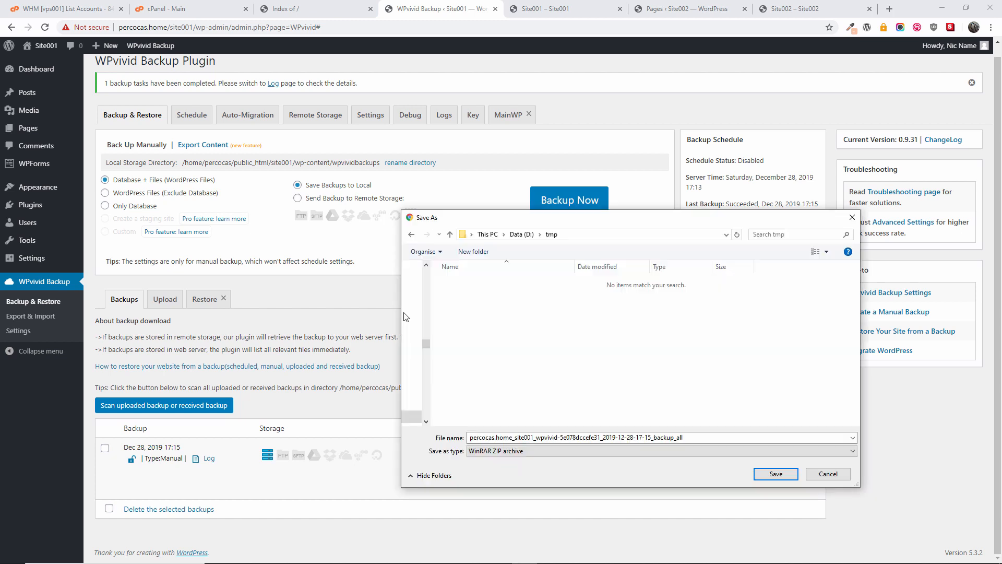
left_click(773, 474)
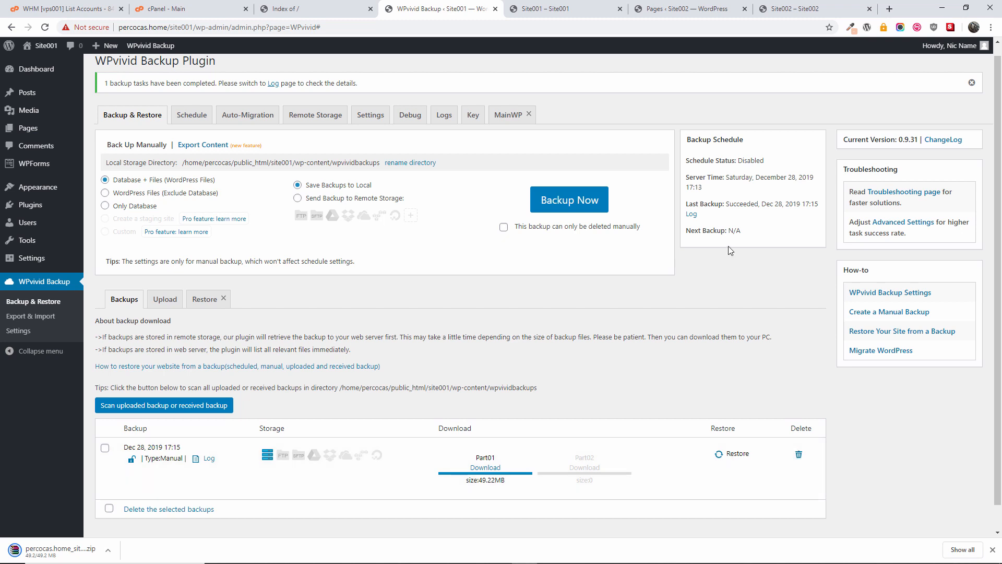
Step: Go to Site002's Plugins > Add New page
left_click(786, 5)
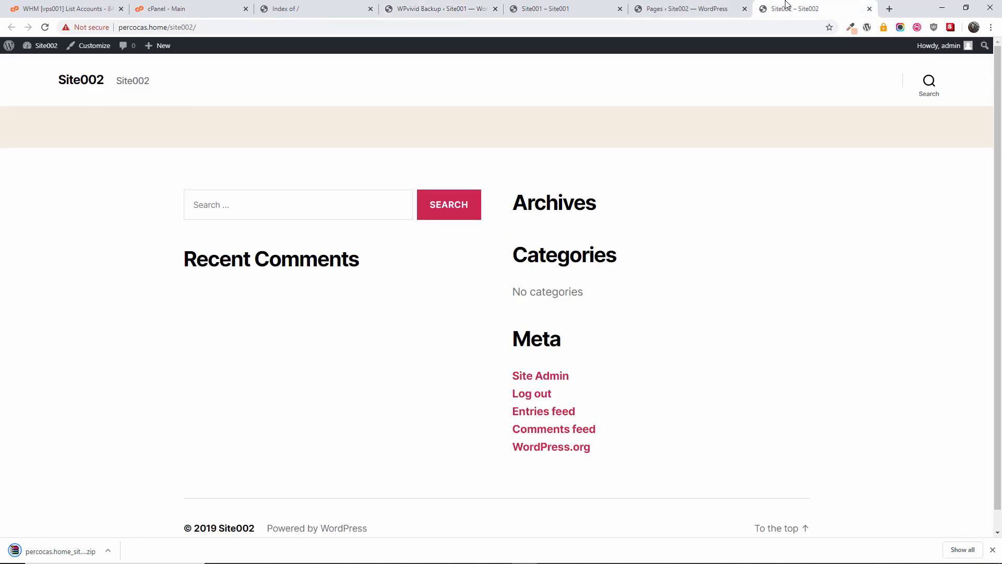
left_click(729, 7)
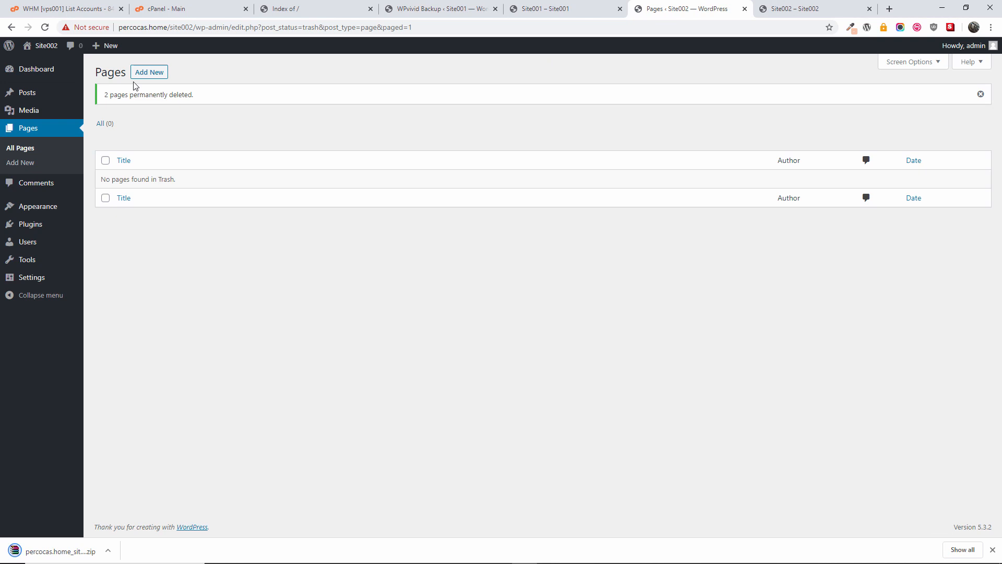
left_click(28, 224)
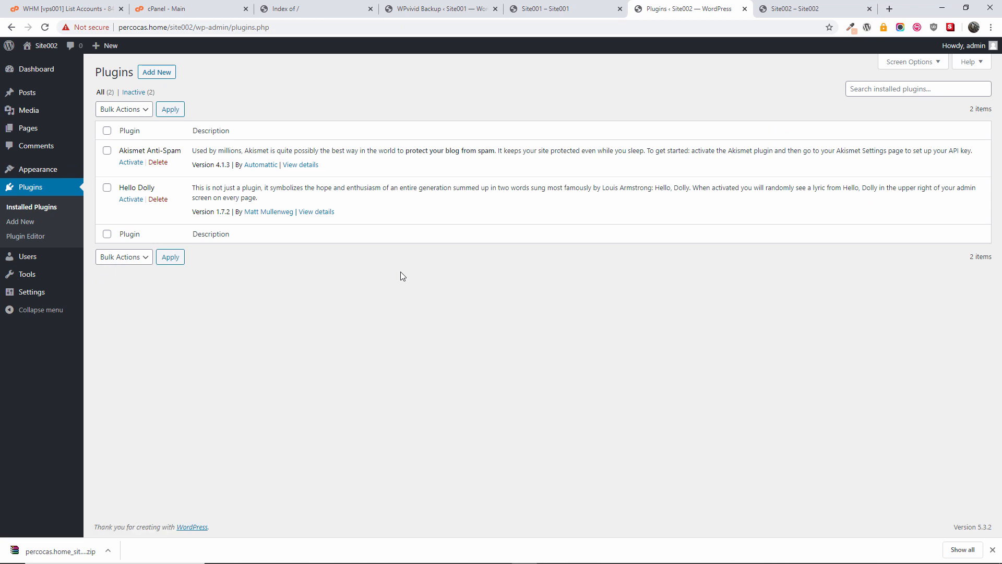
left_click(158, 76)
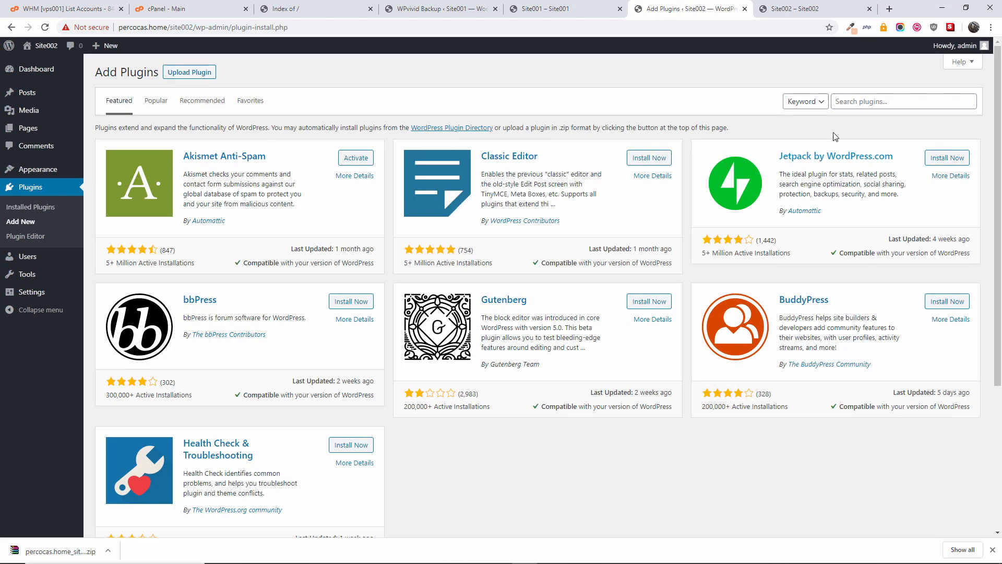
Step: Search 'wp', then install and activate Migrate & Backup WordPress – WPvivid Backup Plugin
left_click(884, 101)
type("wpvivid")
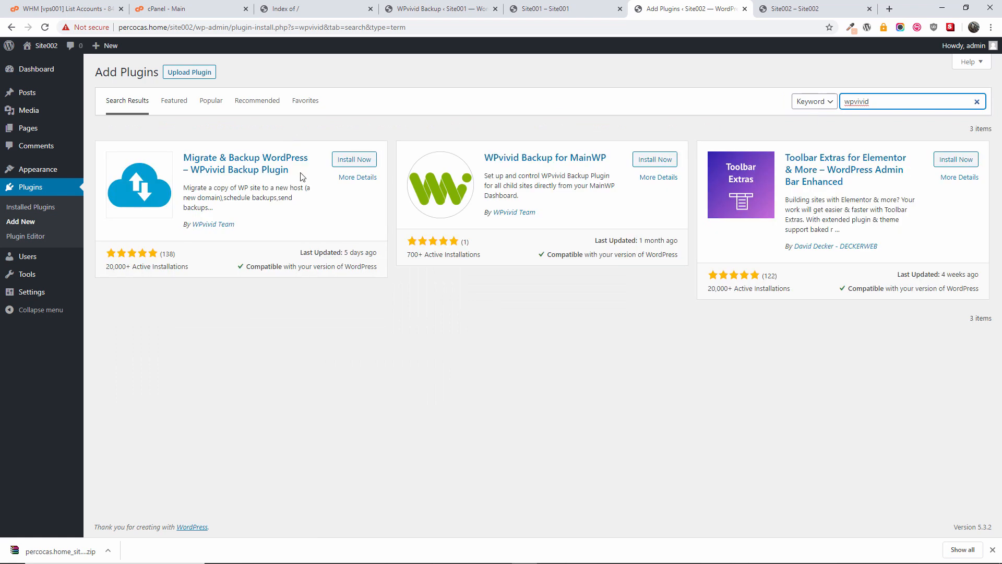
left_click(366, 162)
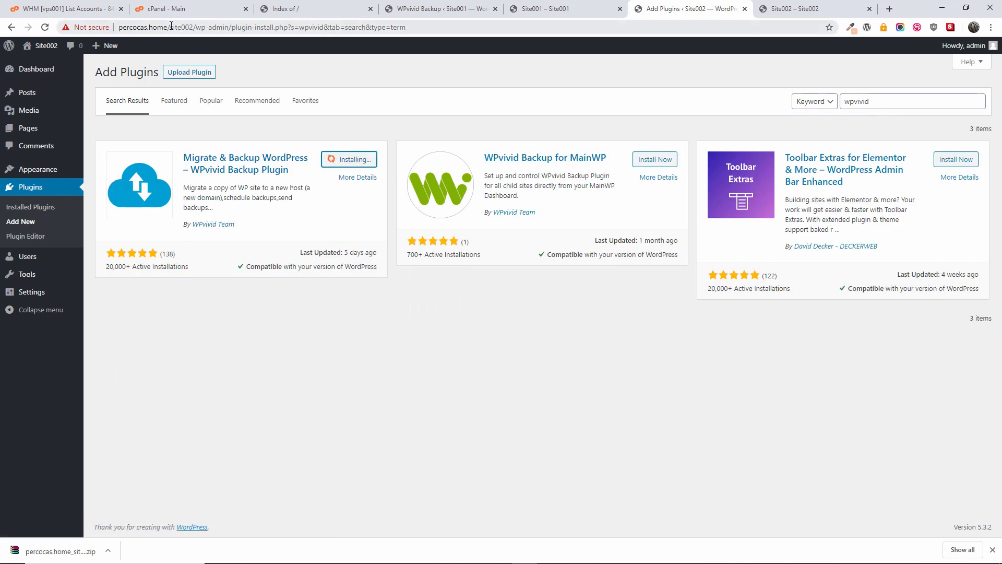
left_click_drag(170, 27, 196, 42)
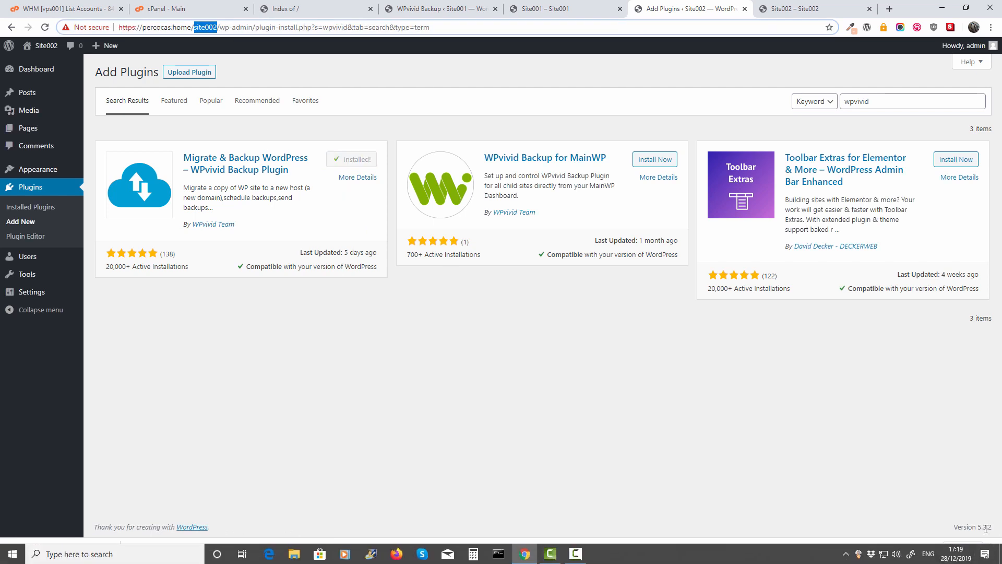
left_click(992, 551)
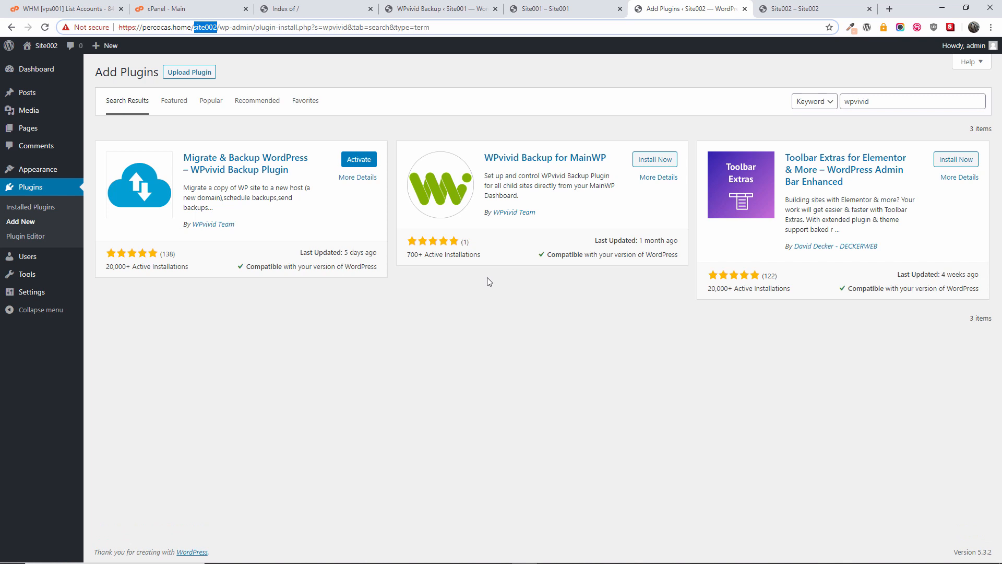
left_click(355, 161)
left_click(355, 160)
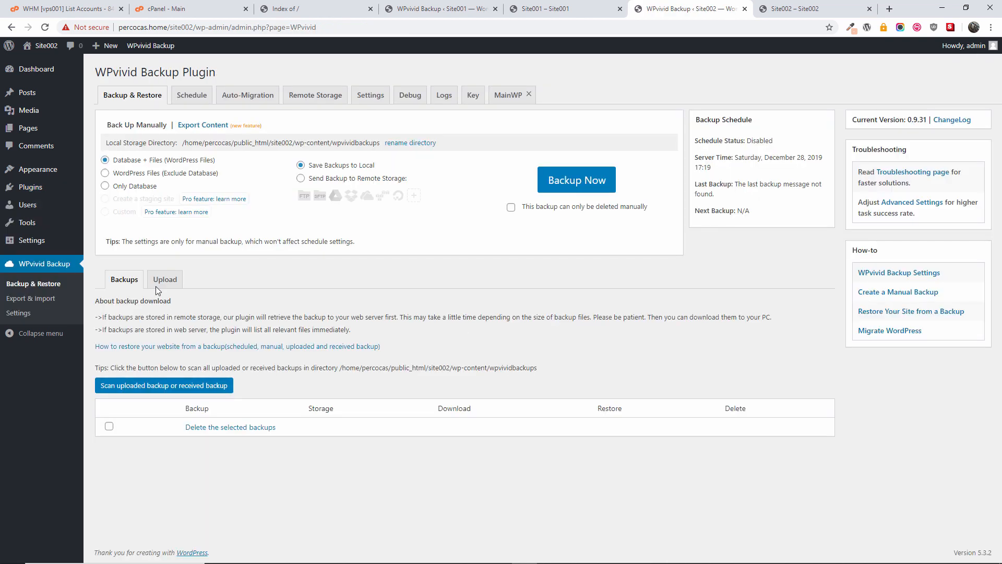
Step: Upload the Site001 backup zip from D:\tmp through WPvivid's Upload tab
left_click(164, 282)
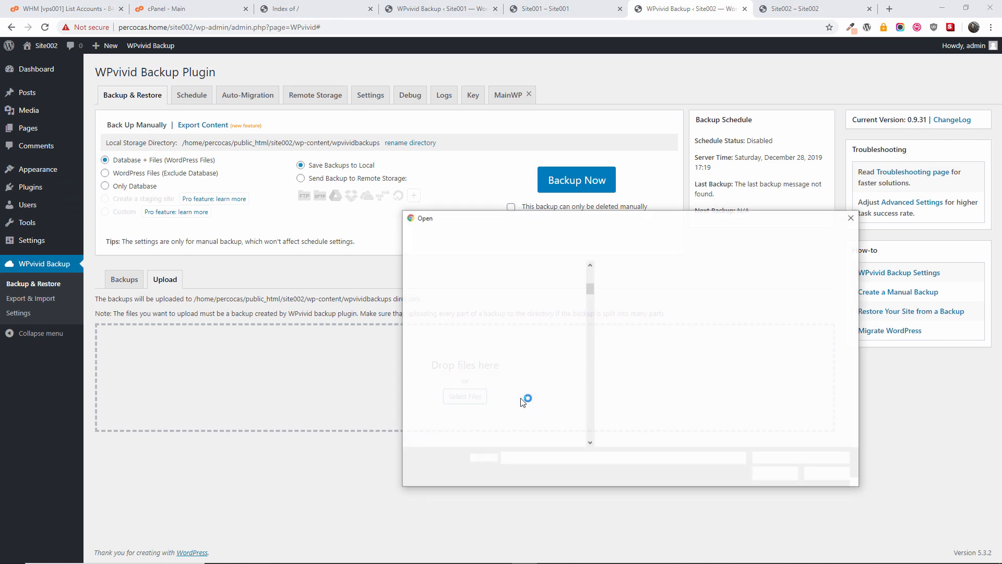
left_click(589, 236)
type("d:\tmp")
key("Return")
left_click(511, 282)
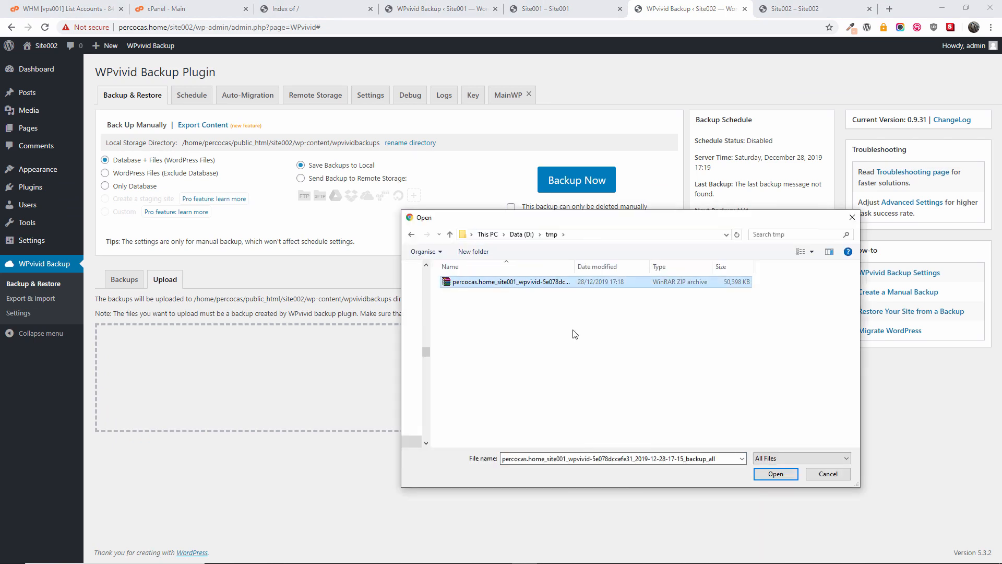
left_click(787, 475)
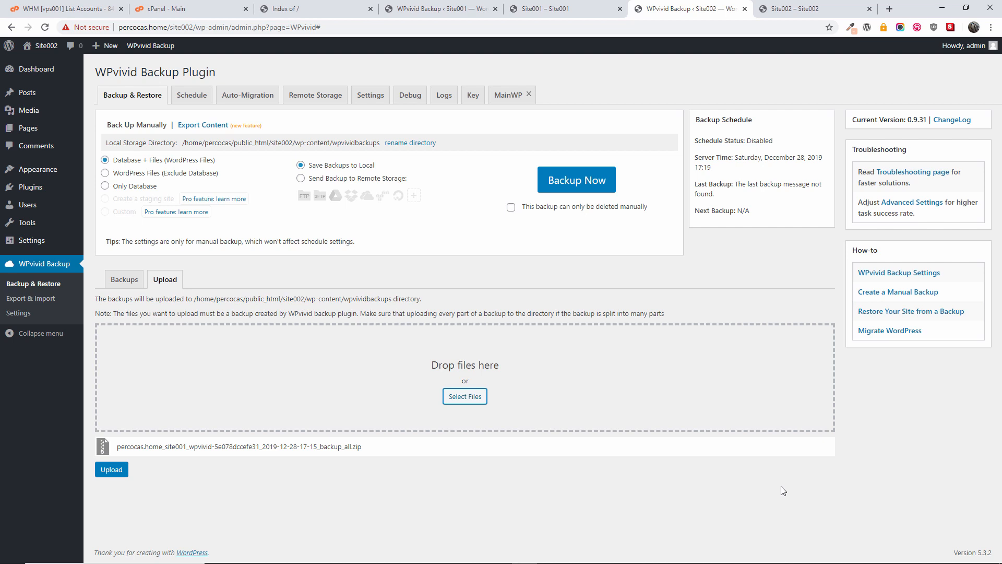
left_click(111, 470)
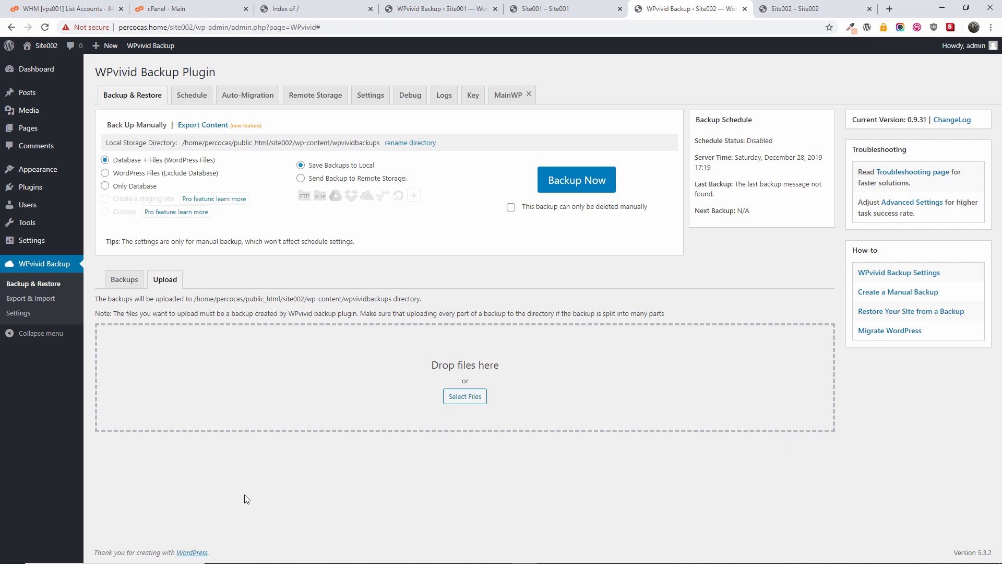
left_click(585, 82)
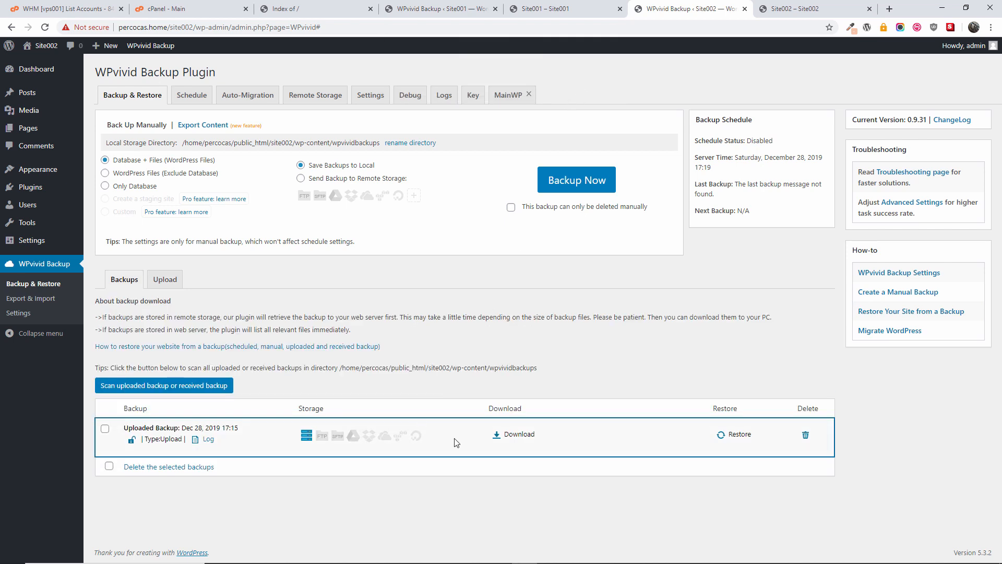
Step: Restore the Dec 28, 2019 17:15 Site001 backup onto Site002 and acknowledge completion
left_click(747, 439)
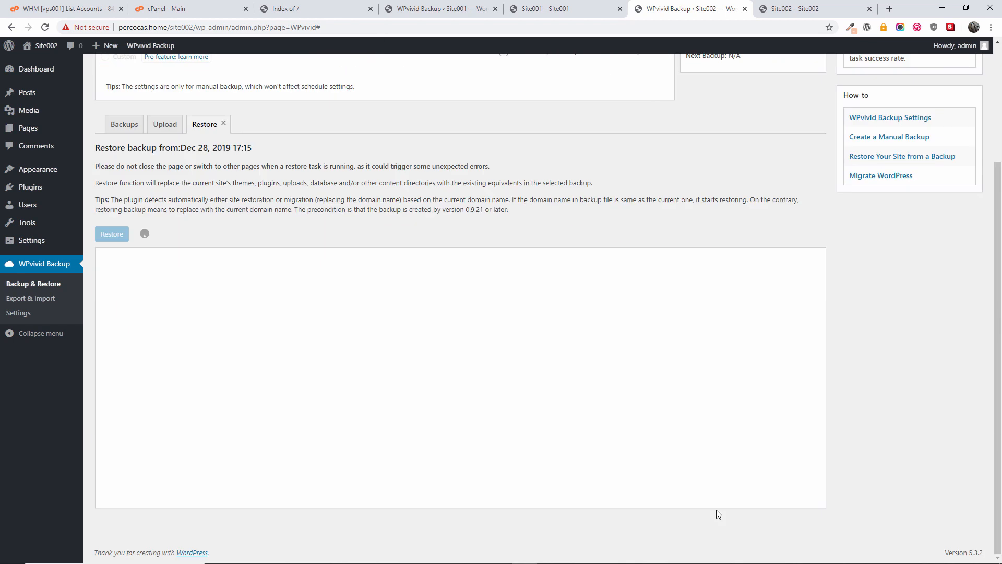
left_click(111, 235)
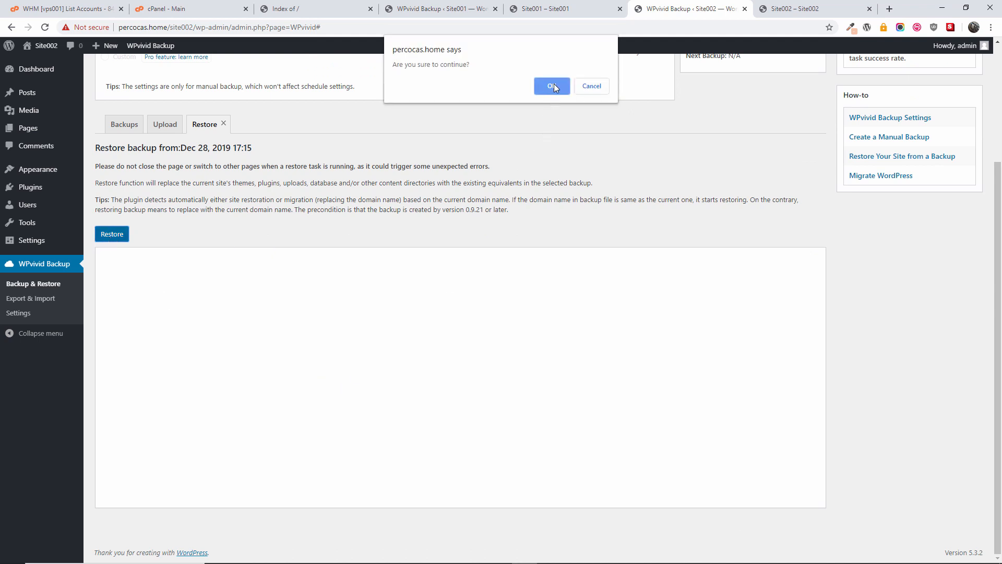
left_click(554, 87)
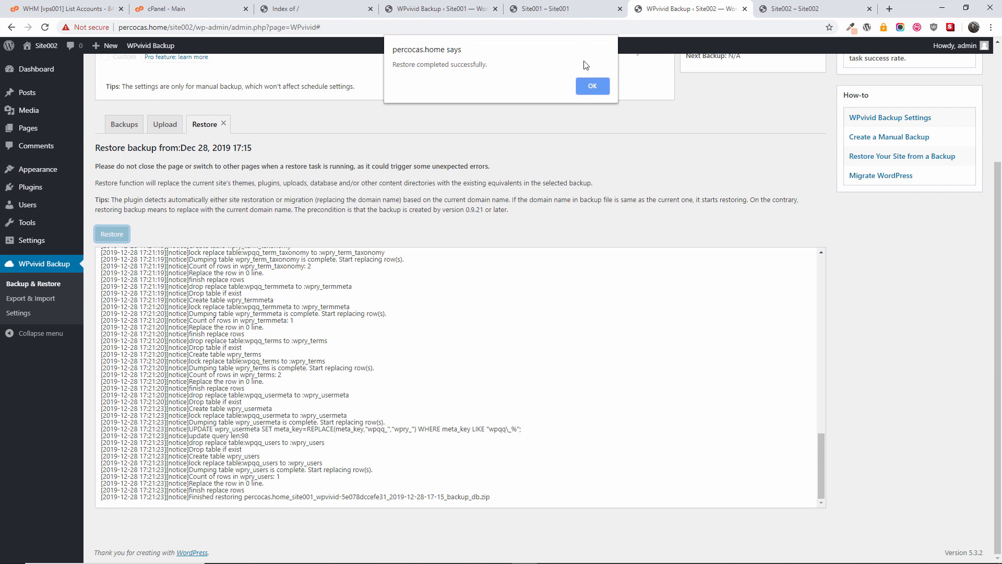
left_click(587, 87)
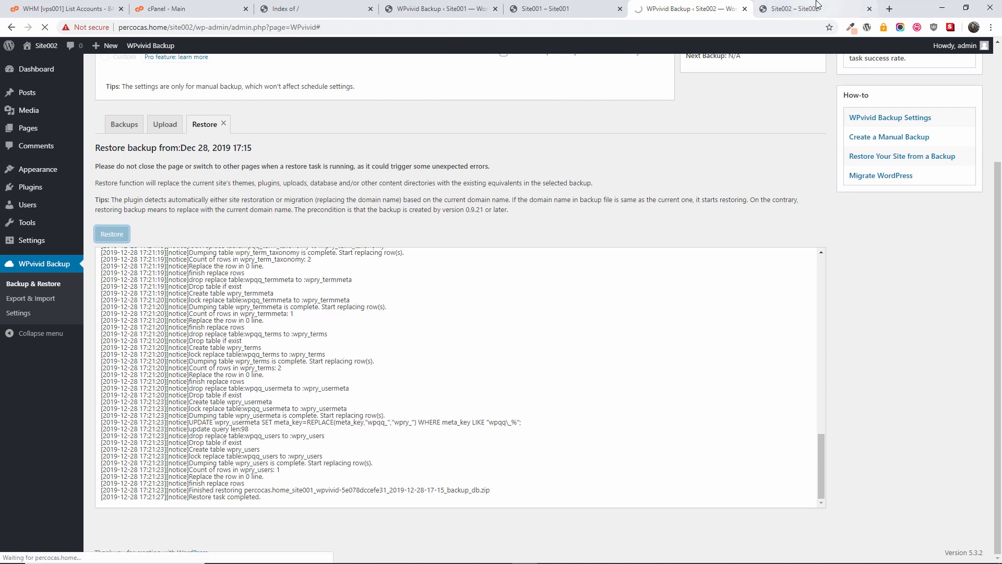
left_click(818, 4)
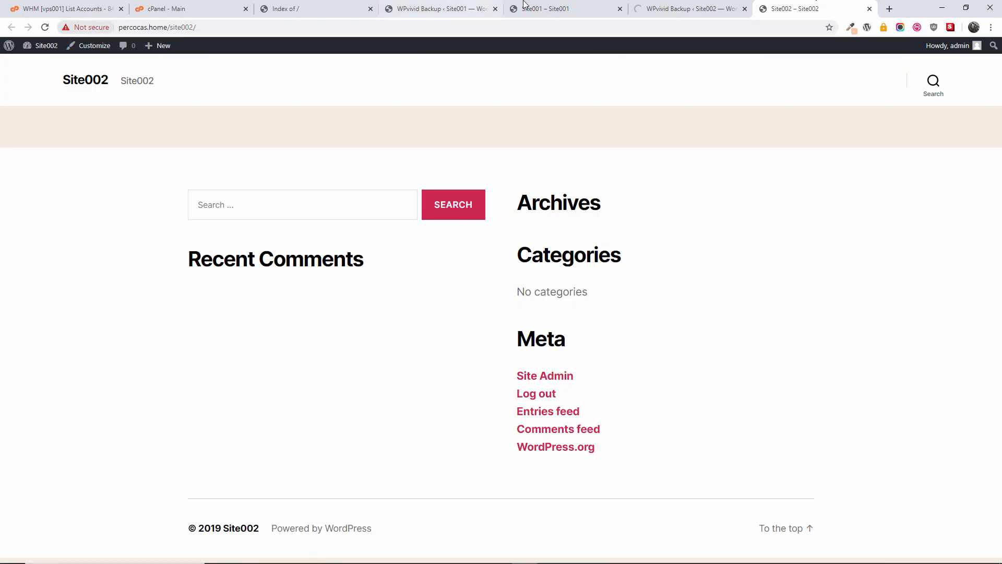
Step: Log back in to WordPress with the admin username and password
left_click(687, 5)
type("admin")
key("Tab")
type("admin")
key("Return")
Step: Compare Site001 with site002, which now shows the BBQ Place site
left_click(786, 6)
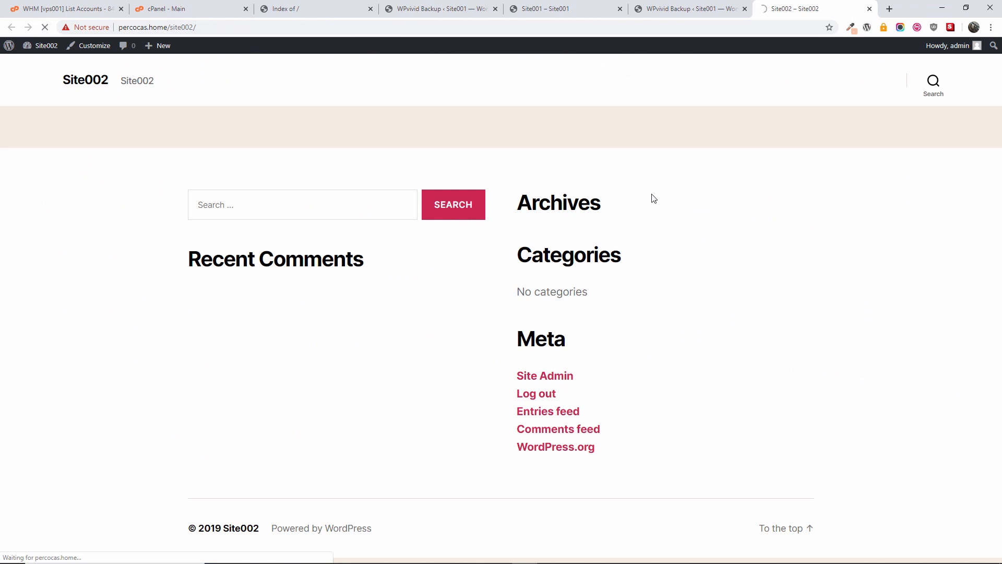
left_click(568, 5)
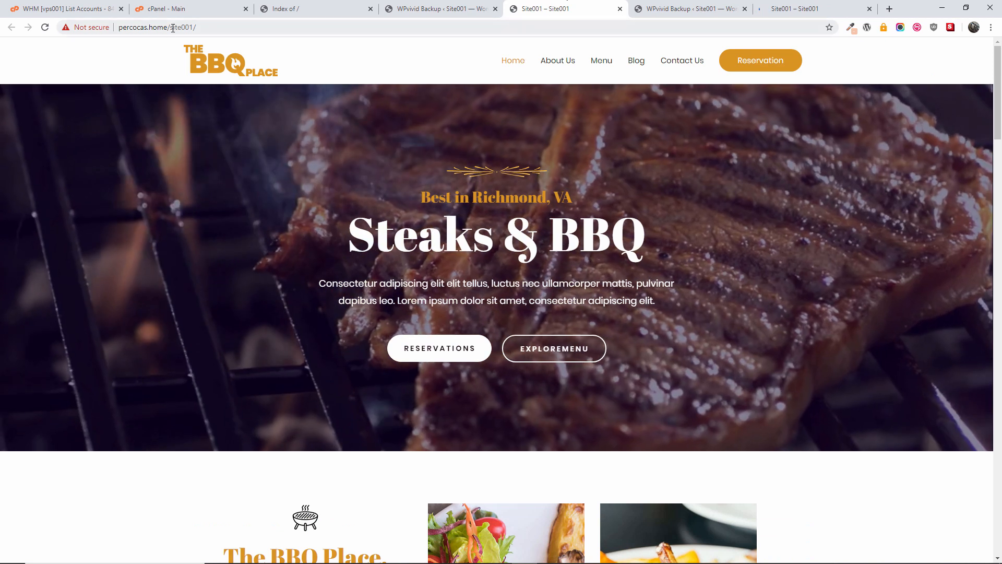
left_click_drag(198, 28, 217, 27)
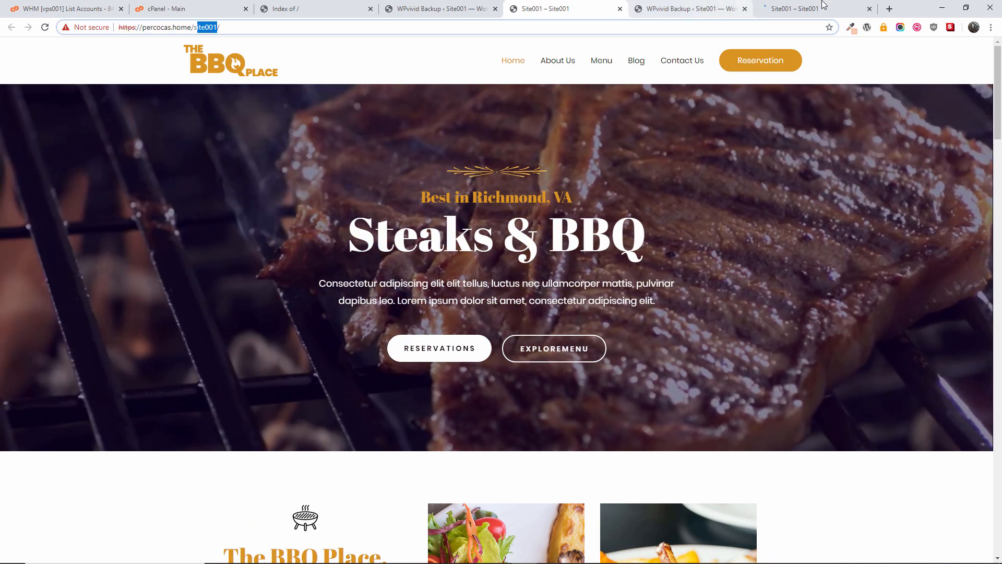
left_click(757, 6)
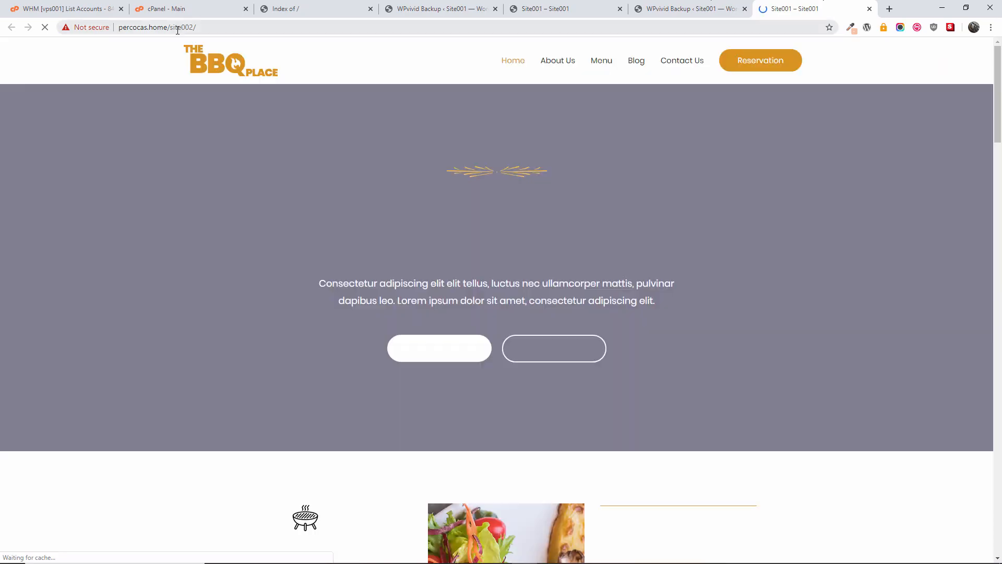
left_click_drag(169, 28, 197, 27)
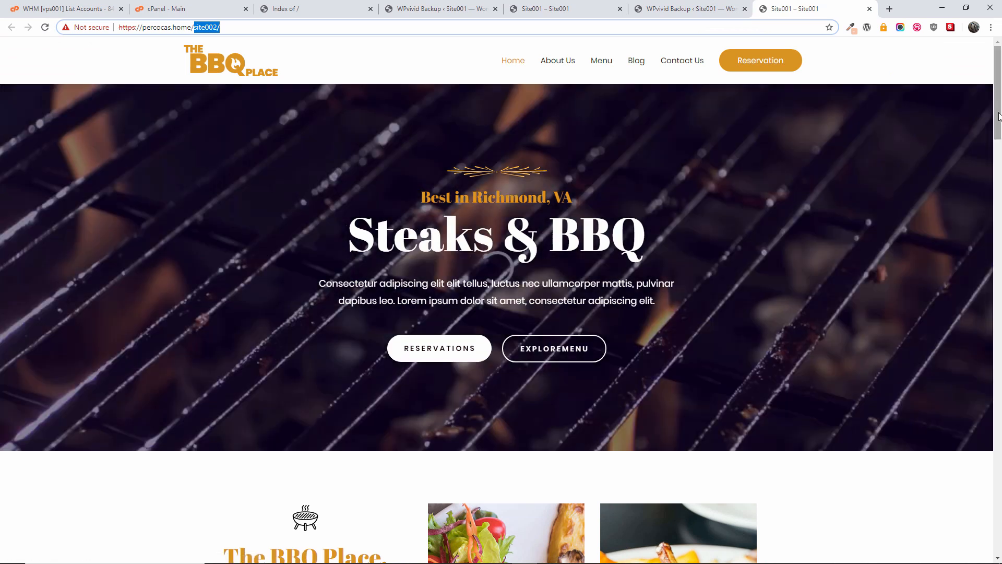
left_click_drag(998, 103, 997, 68)
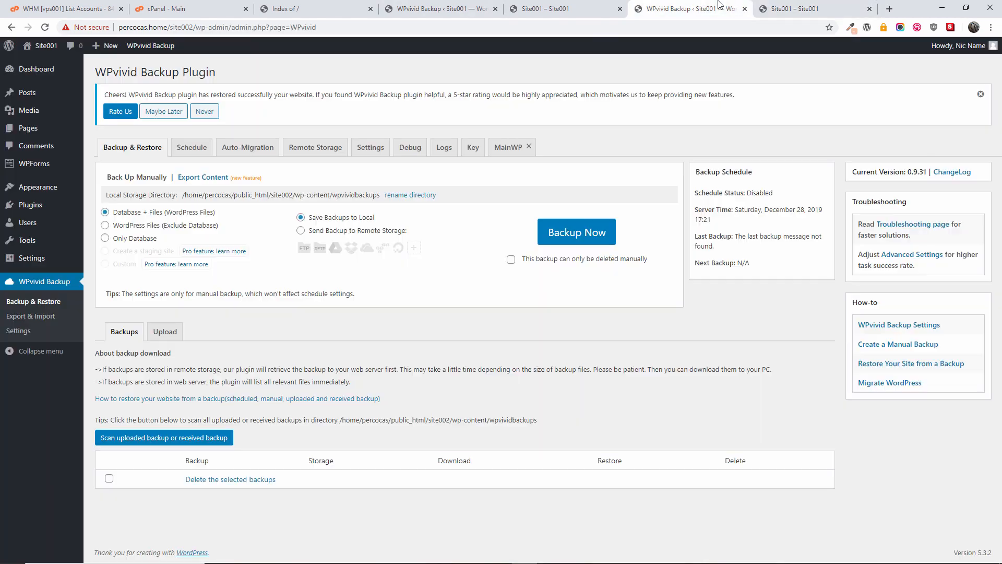
Step: From Plugins > Add New, search 'res', then install and activate WP Reset
left_click(689, 9)
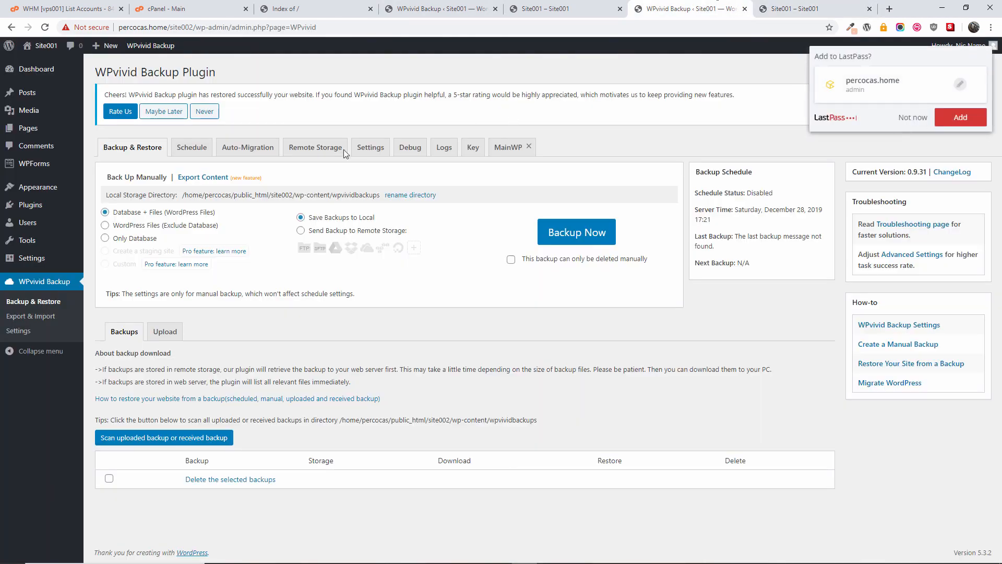
left_click(919, 120)
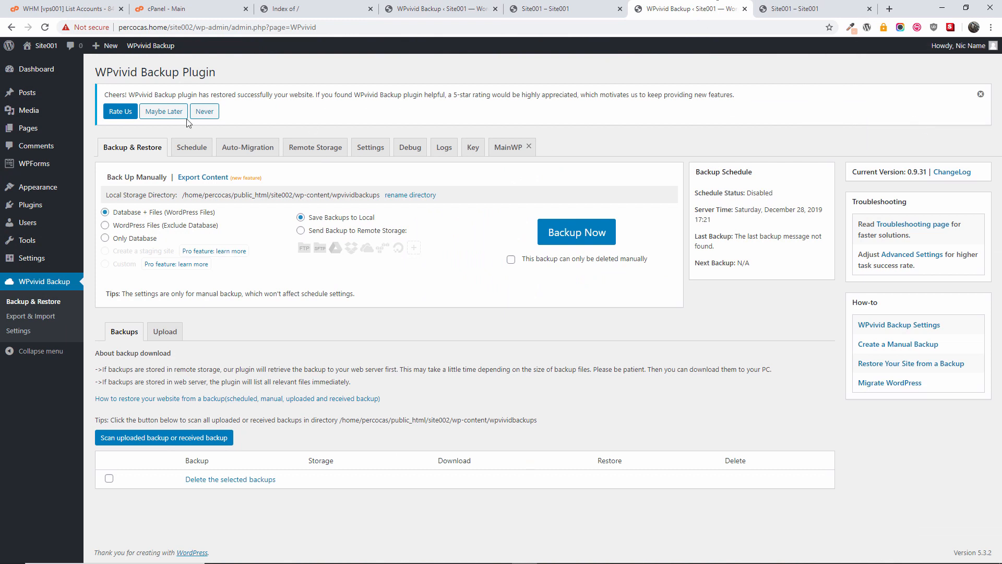
left_click(43, 209)
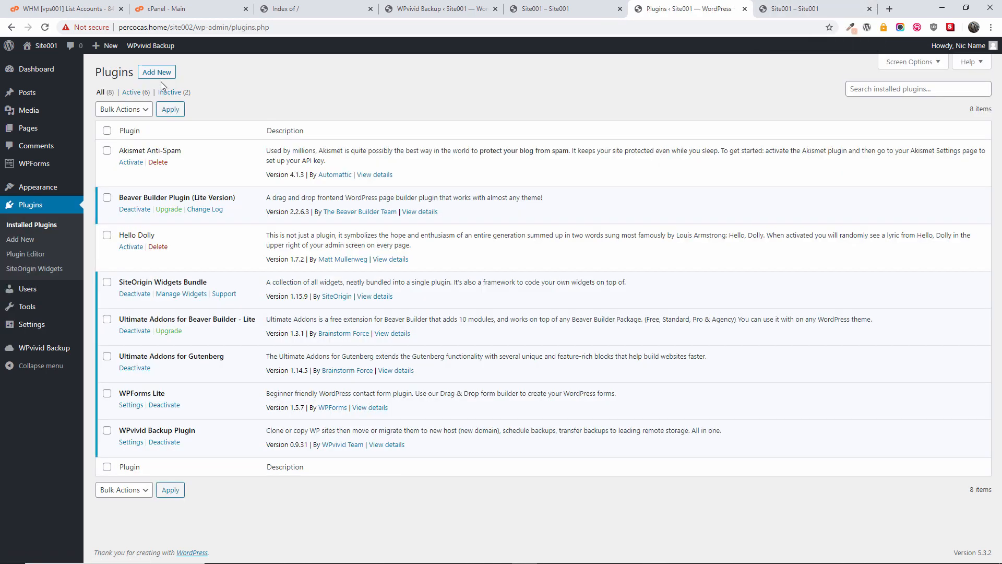
left_click(157, 79)
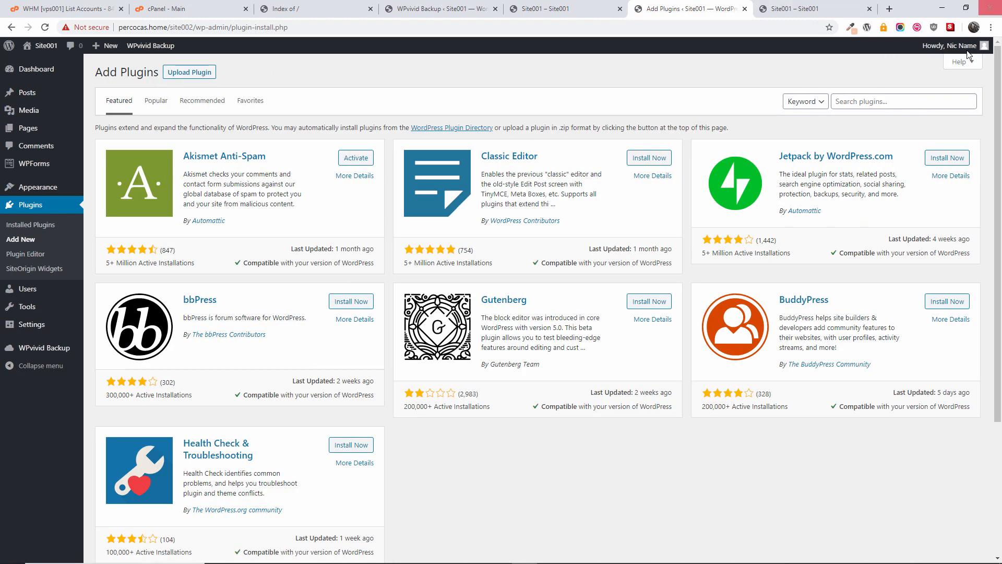
left_click(874, 107)
type("reset")
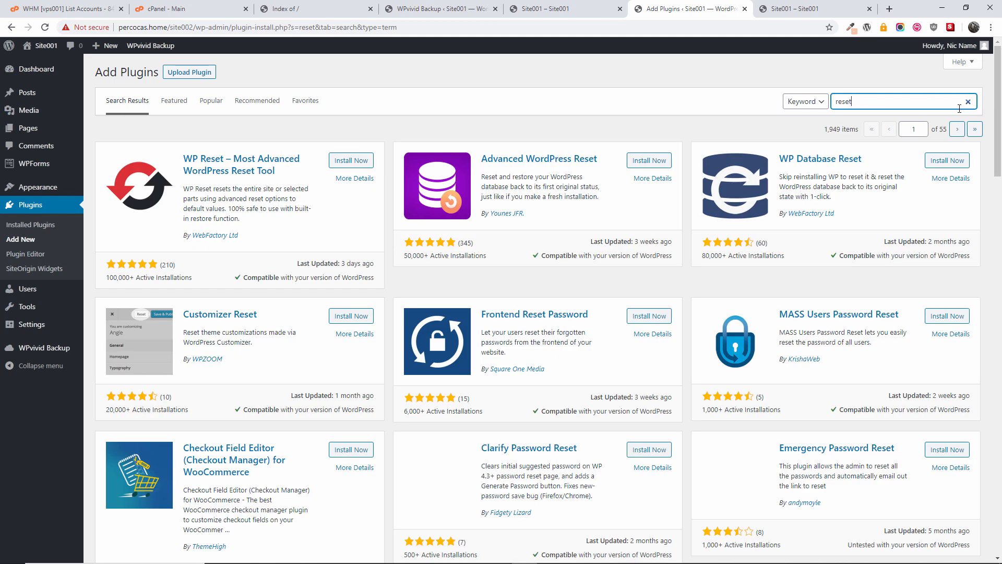
left_click(345, 161)
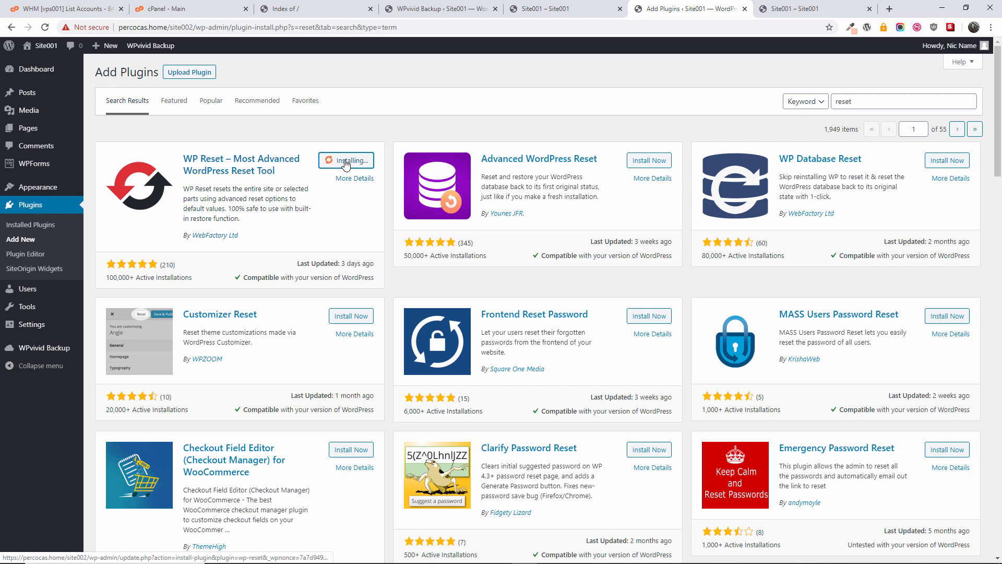
left_click(370, 164)
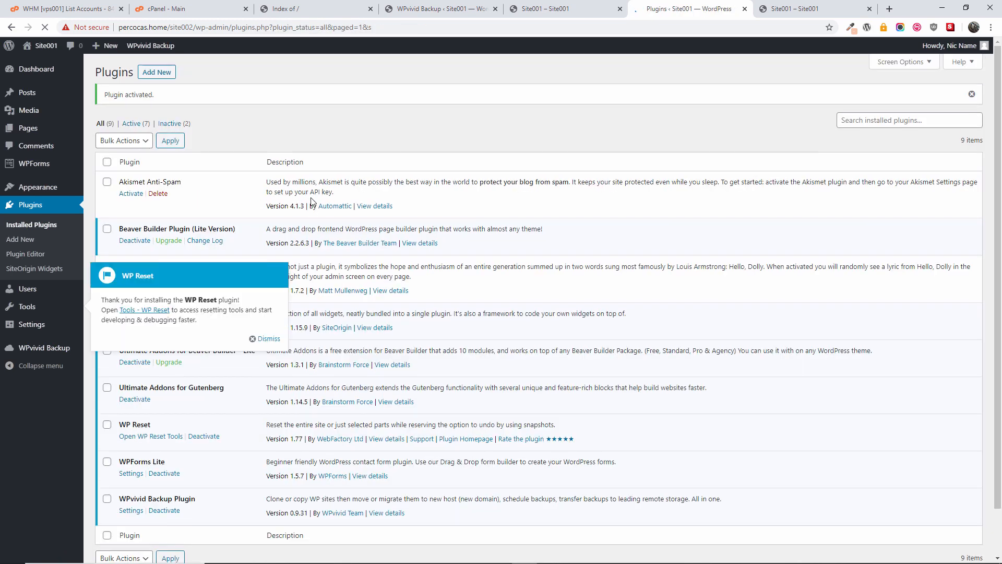
Step: Reset Site002 to WordPress defaults with WP Reset, typing 'reset' to confirm
left_click(264, 339)
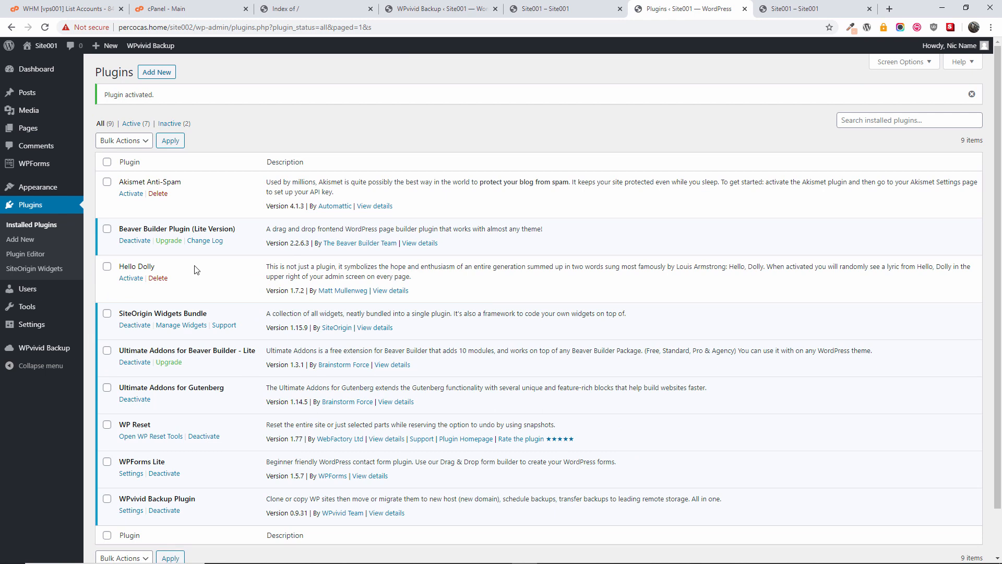
mouse_move(45, 324)
scroll(142, 399, "down", 2)
left_click(154, 385)
scroll(436, 336, "down", 6)
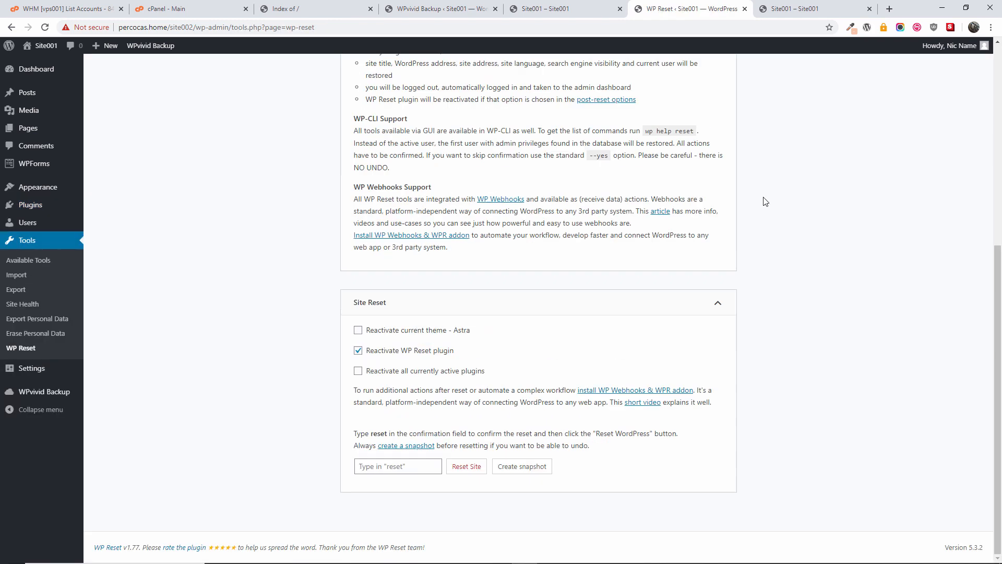
left_click(397, 466)
type("reset")
left_click(472, 466)
left_click(453, 377)
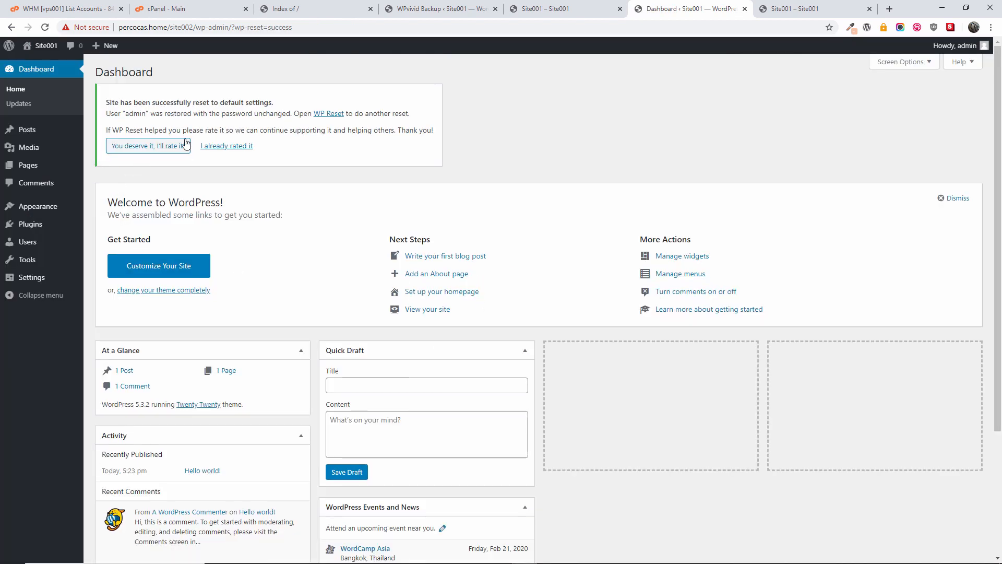
Step: Bulk-delete the checked plugins, removing Akismet Anti-Spam
left_click(227, 147)
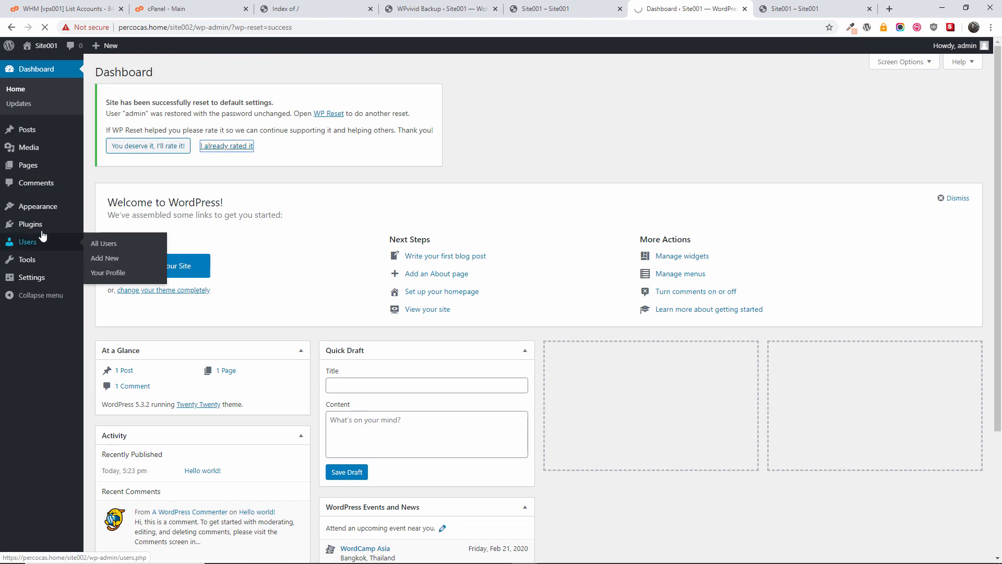
mouse_move(40, 226)
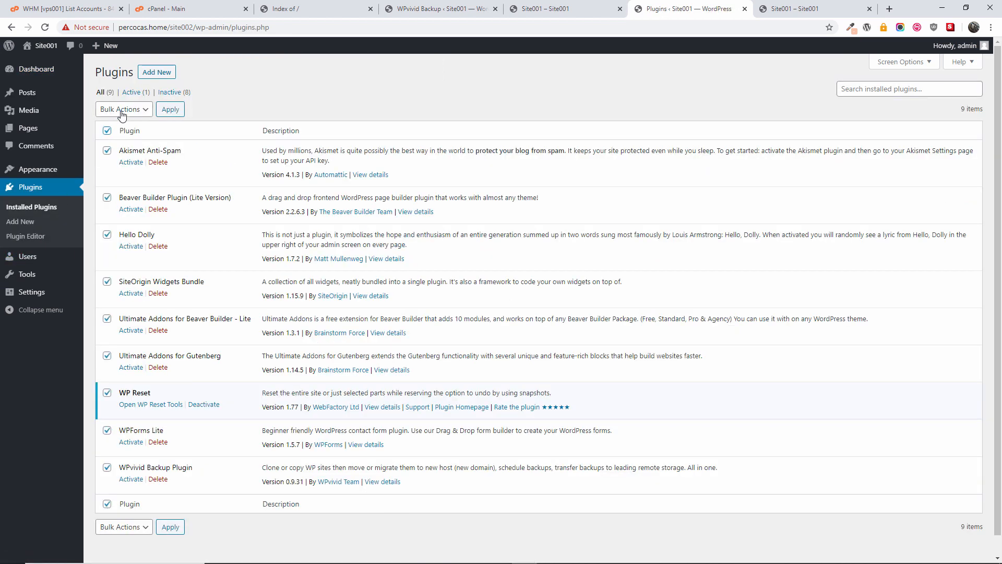
left_click(124, 109)
left_click(123, 167)
left_click(170, 110)
left_click(556, 92)
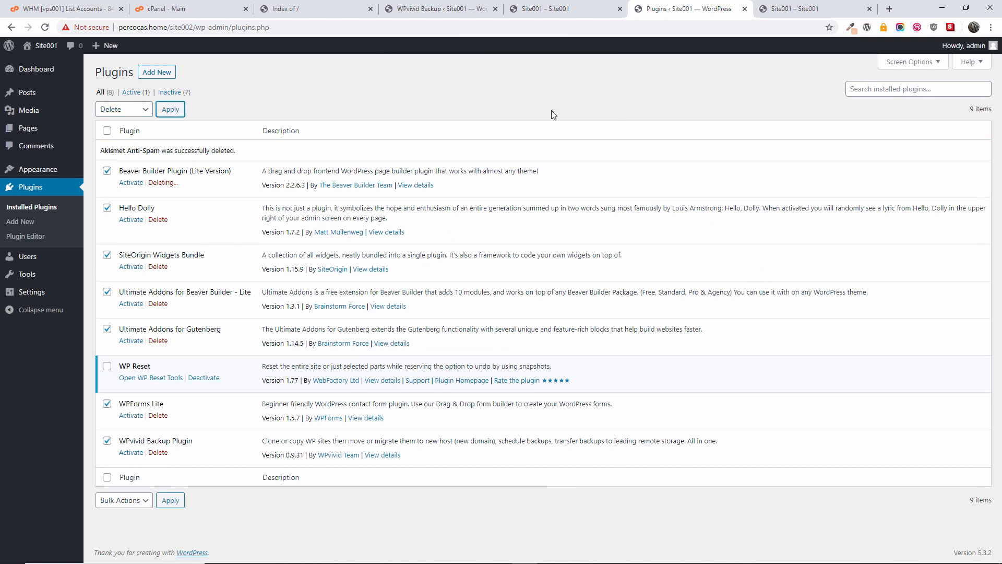
mouse_move(31, 171)
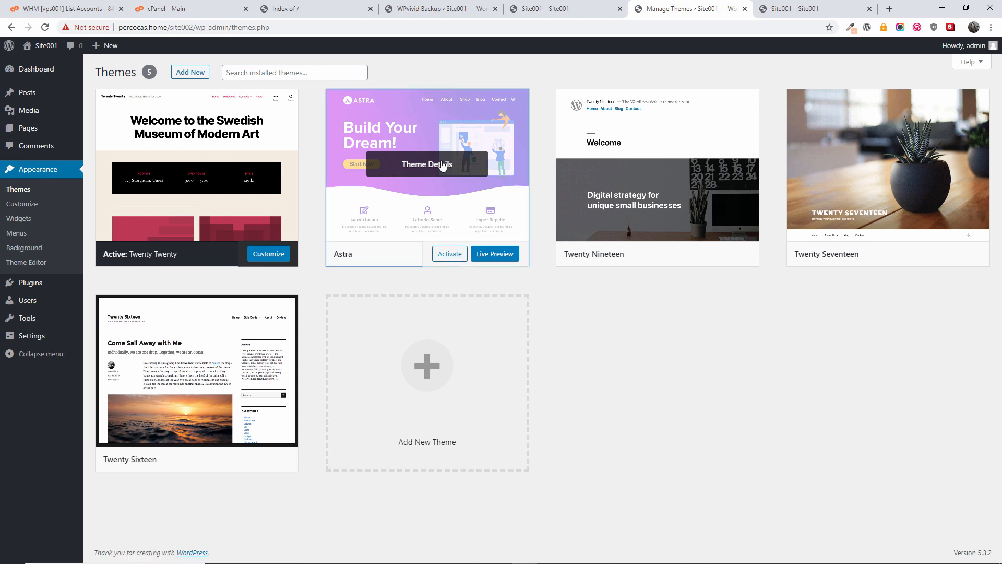
Step: Delete the Astra theme
left_click(442, 166)
left_click(898, 535)
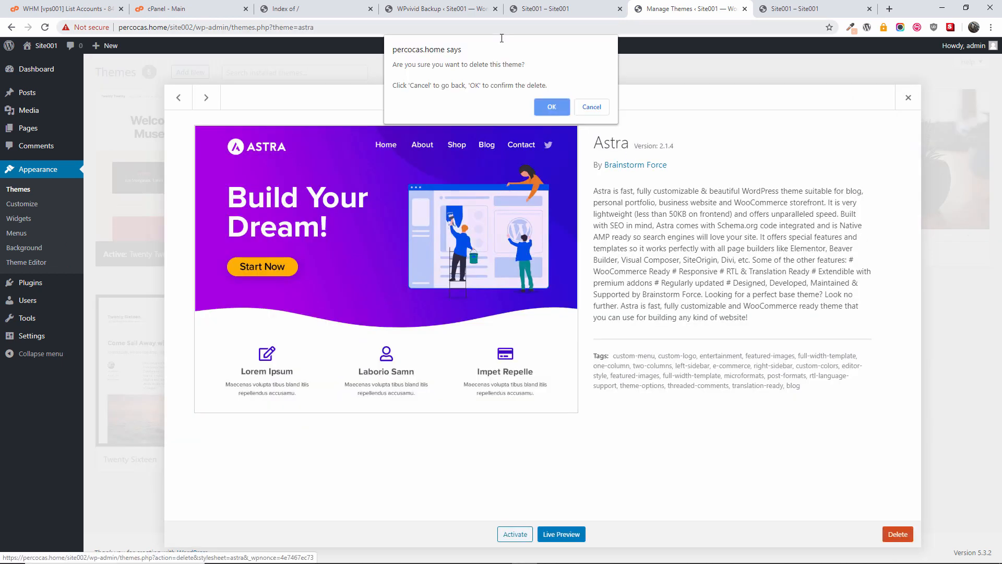
left_click(552, 107)
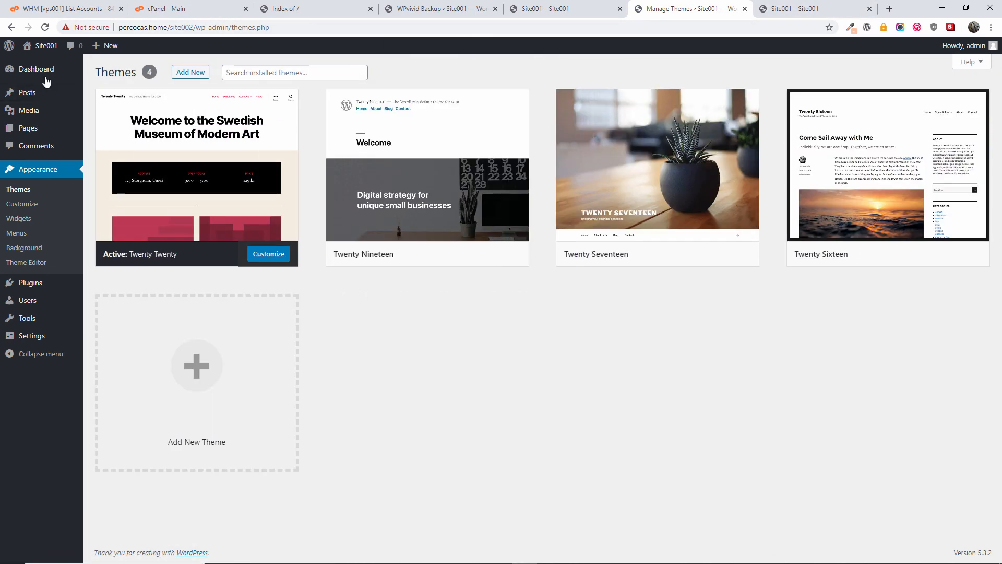
Step: Change the site title from Site001 to Site002 in General Settings and save
mouse_move(44, 54)
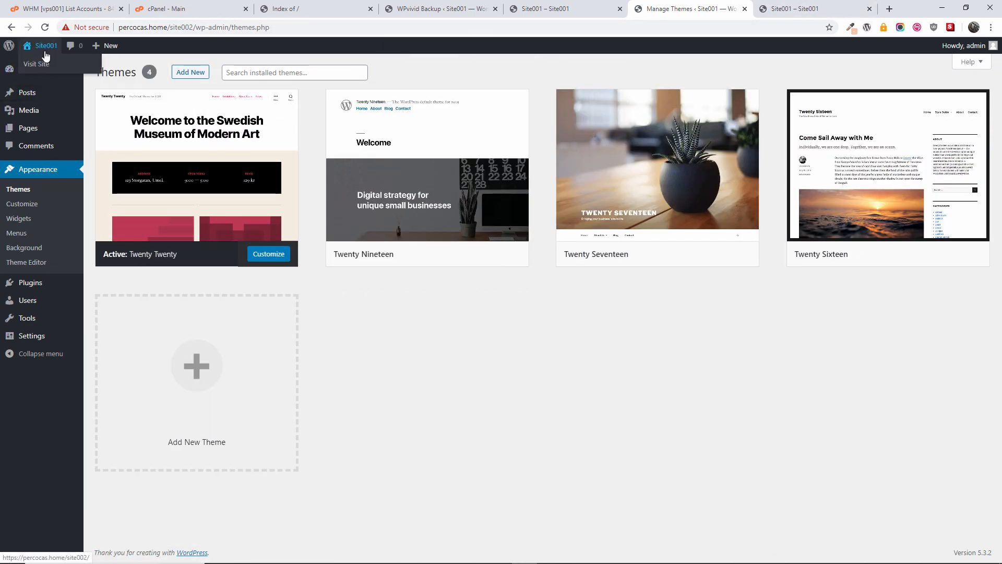
mouse_move(39, 339)
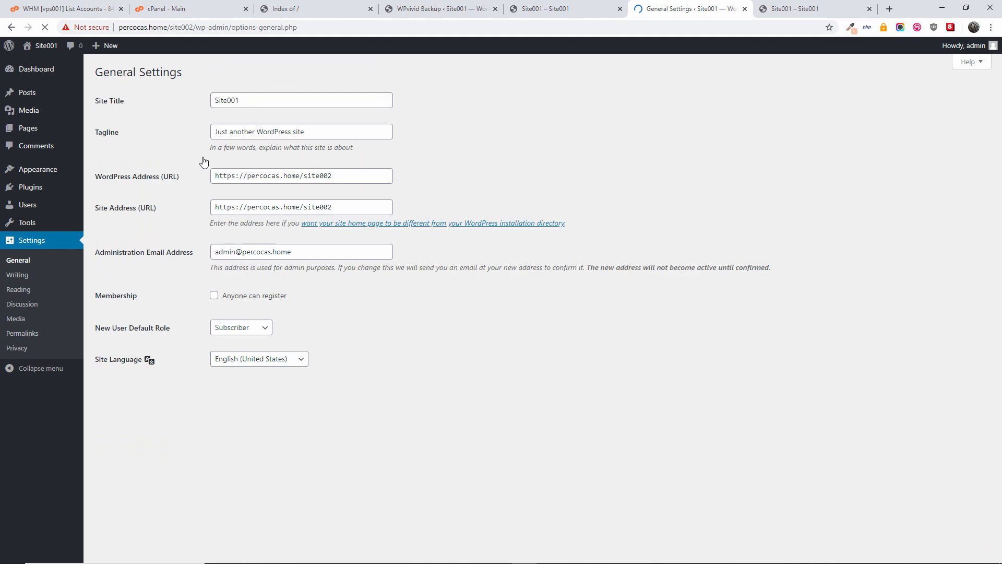
left_click_drag(236, 101, 248, 100)
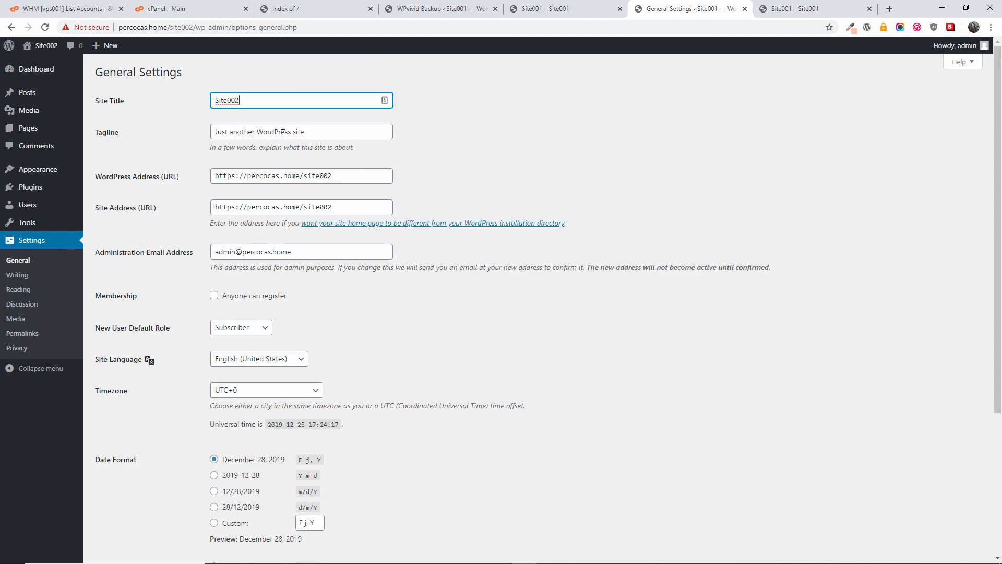
scroll(768, 186, "down", 4)
left_click(131, 508)
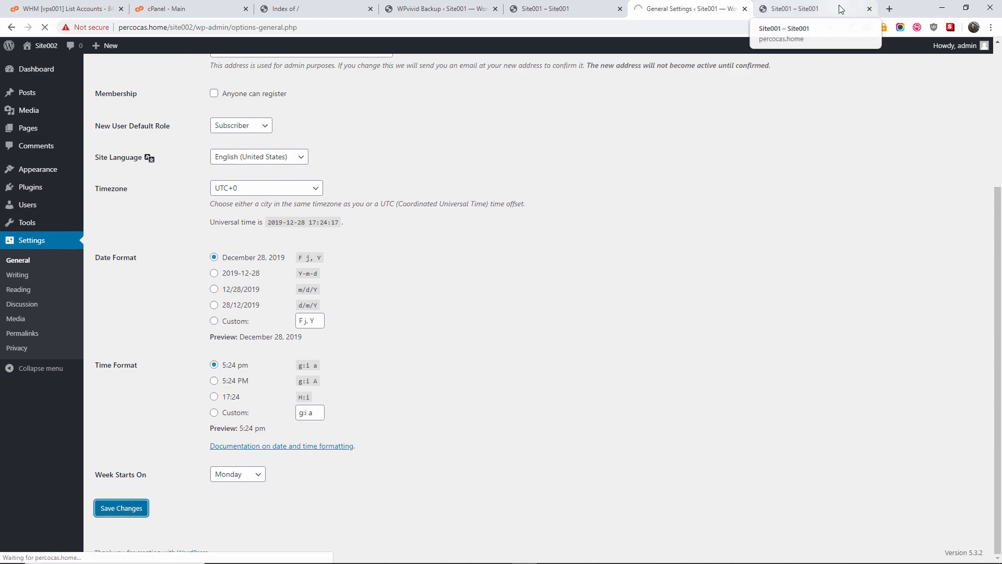
Step: Glance at the Site001 site, then open Site002's Users list
left_click(840, 9)
left_click(690, 9)
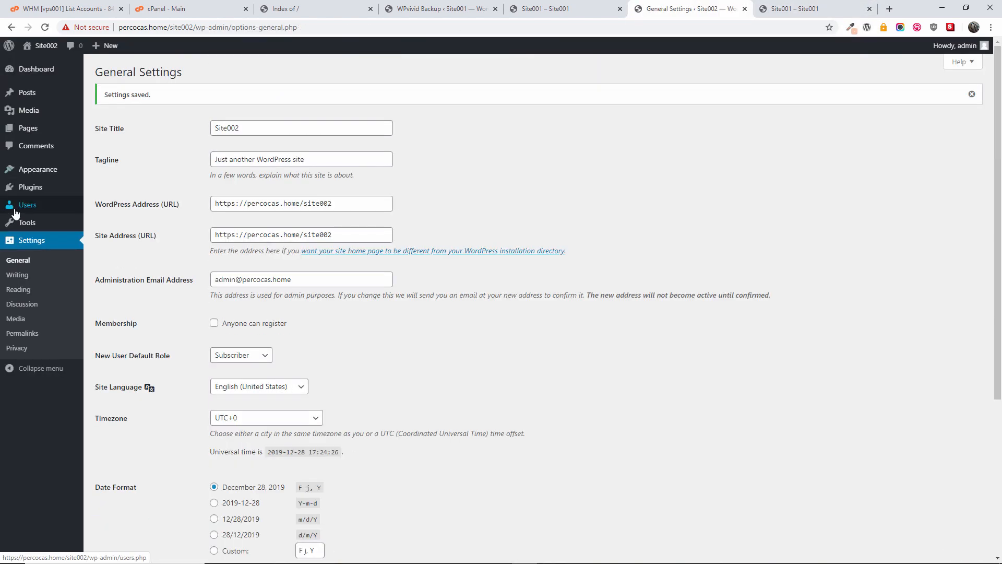
left_click(16, 211)
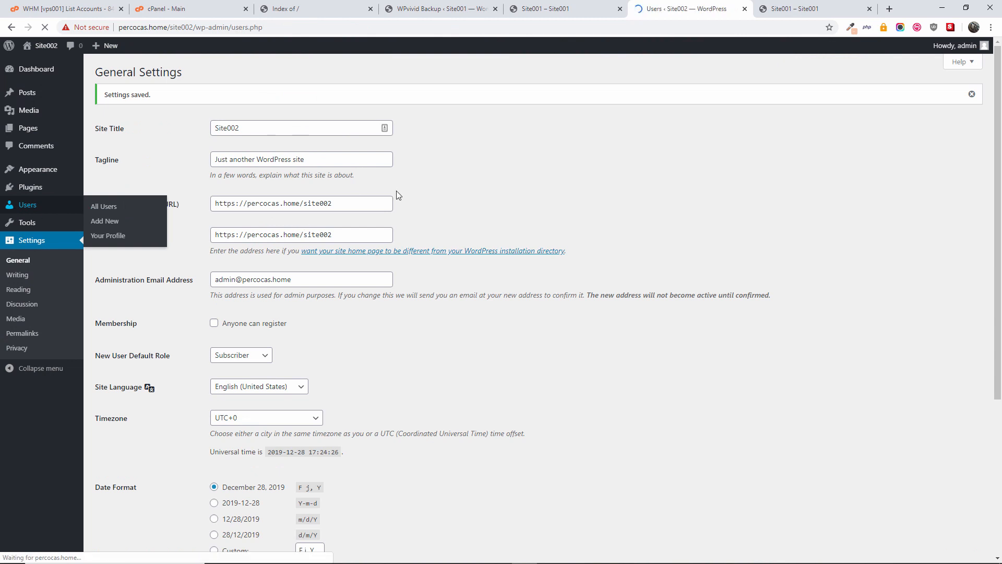
Step: Compare the blank Site002 with Site001 and view Site001's WPvivid Auto-Migration options
left_click(800, 4)
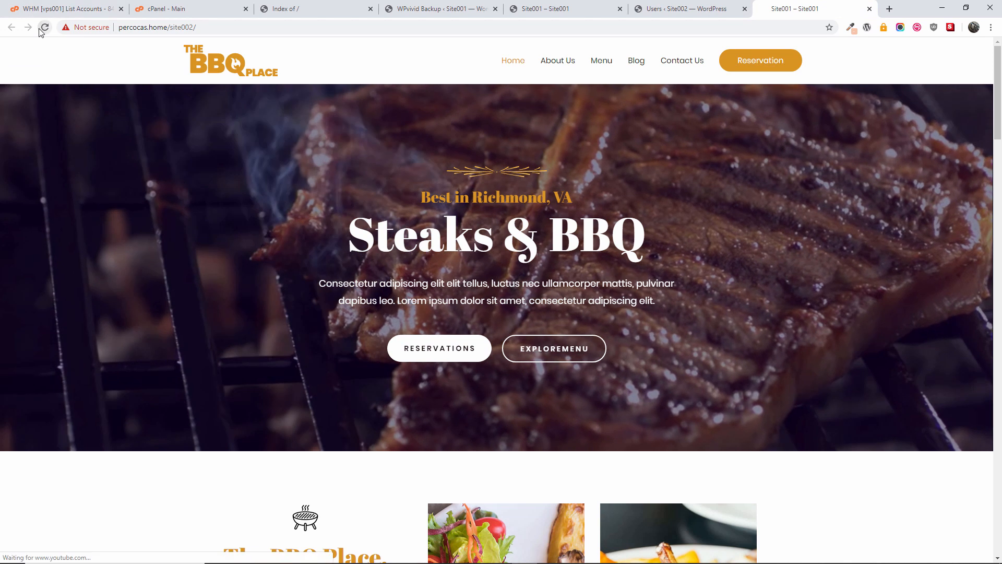
left_click(44, 28)
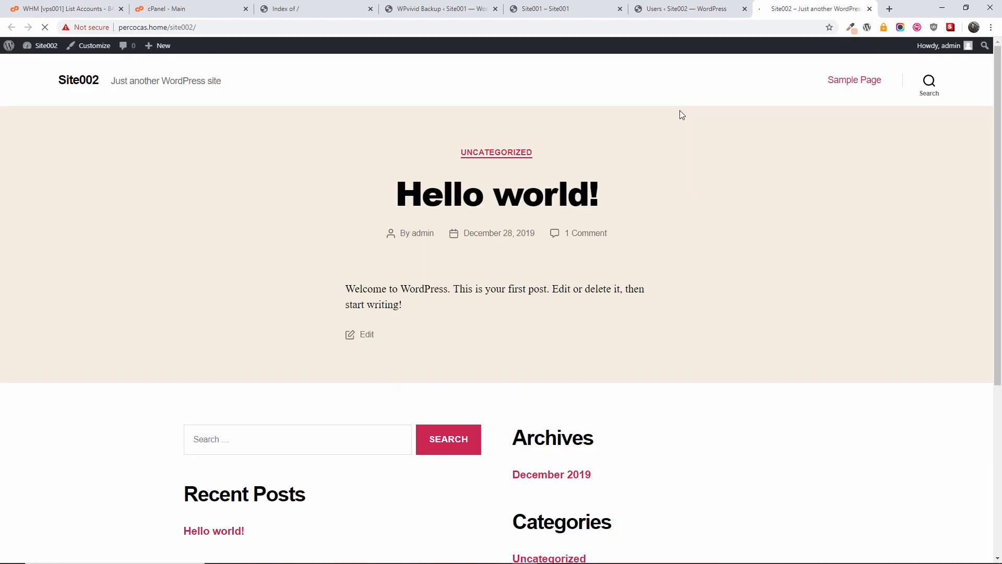
left_click(557, 6)
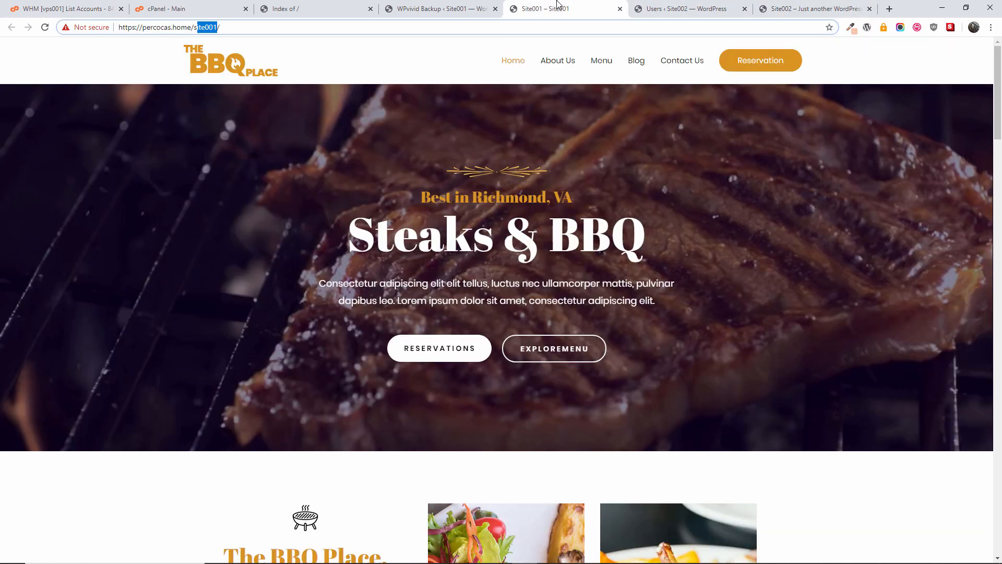
left_click(446, 7)
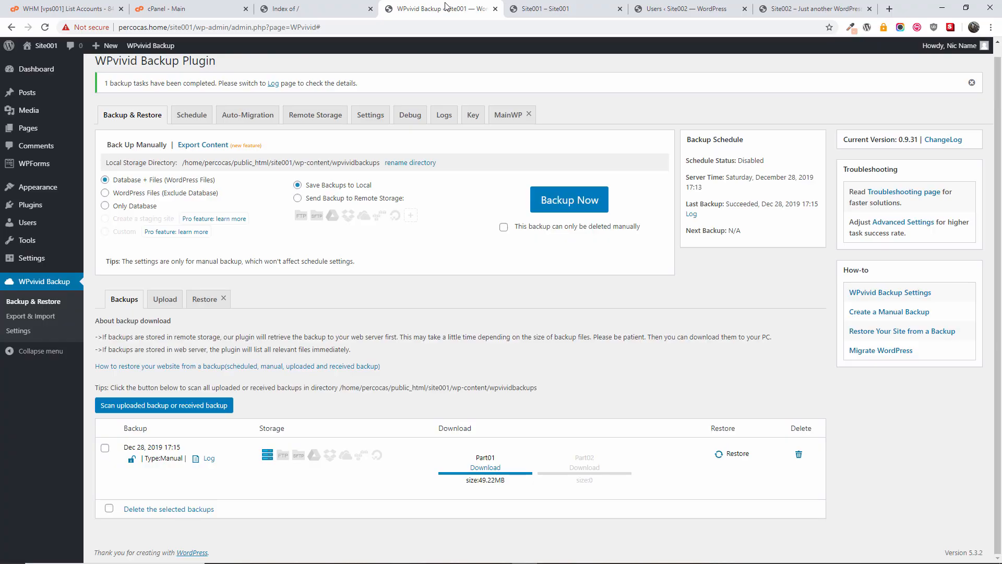
left_click(255, 125)
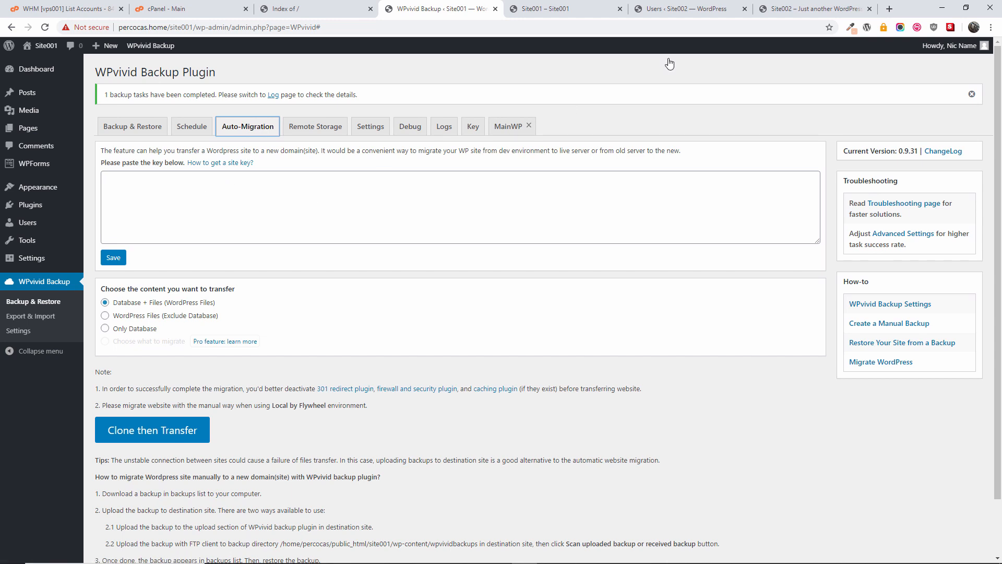
Step: Open Site002's dashboard and its installed plugins list
left_click(809, 6)
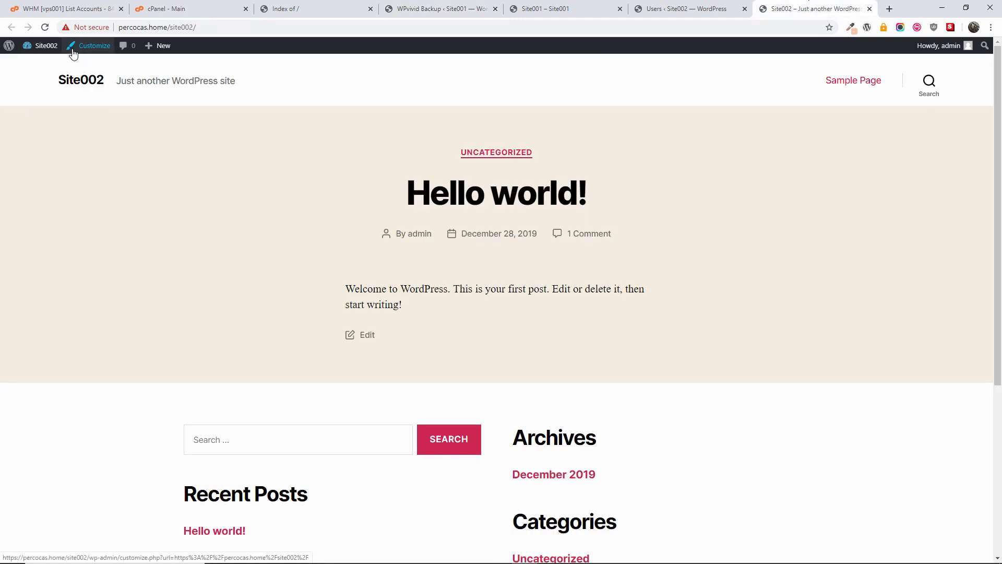
left_click(44, 68)
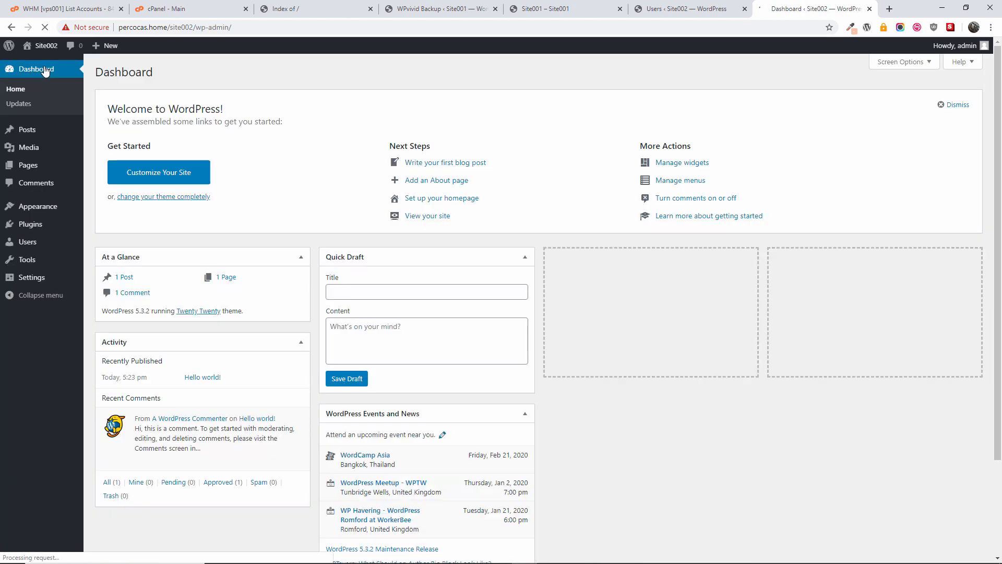
left_click(30, 228)
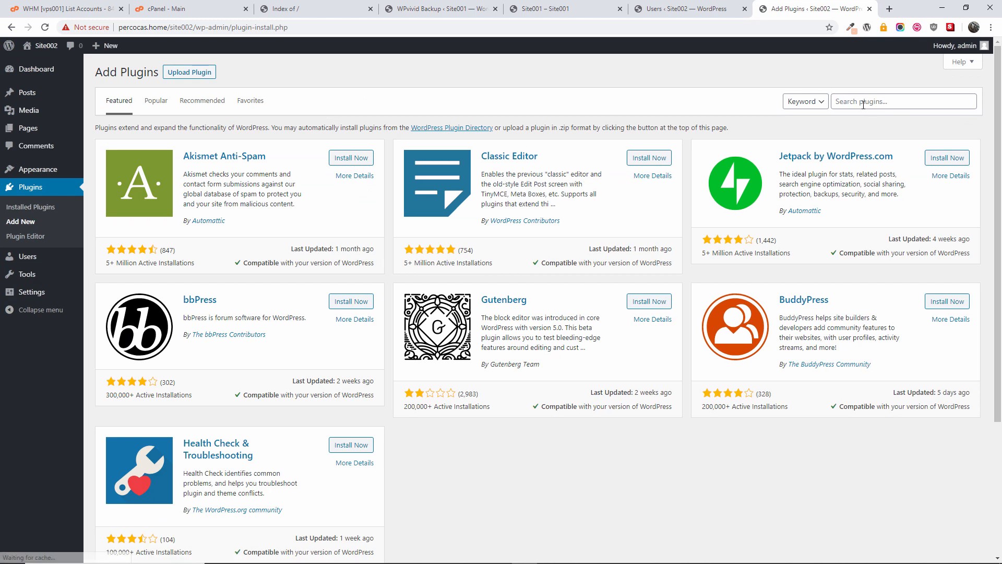
Step: Search 'wpvivid', then install and activate Migrate & Backup WordPress – WPvivid Backup Plugin
left_click(862, 103)
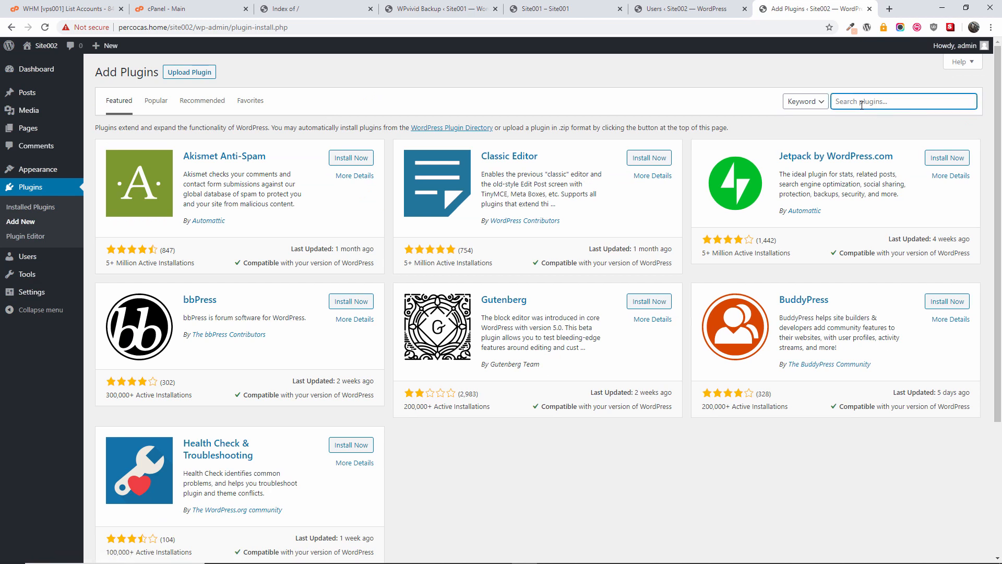
type("wpviv")
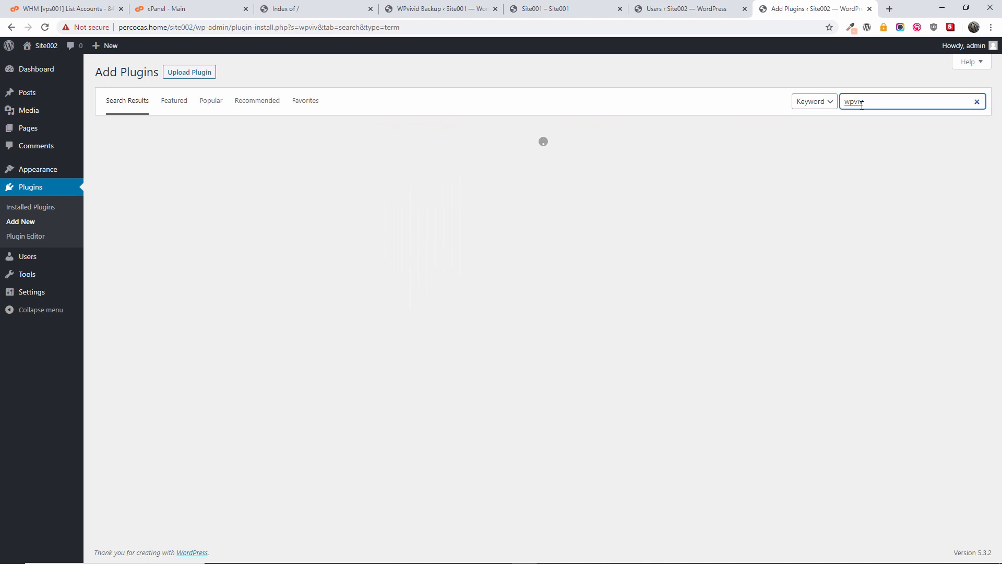
type("id")
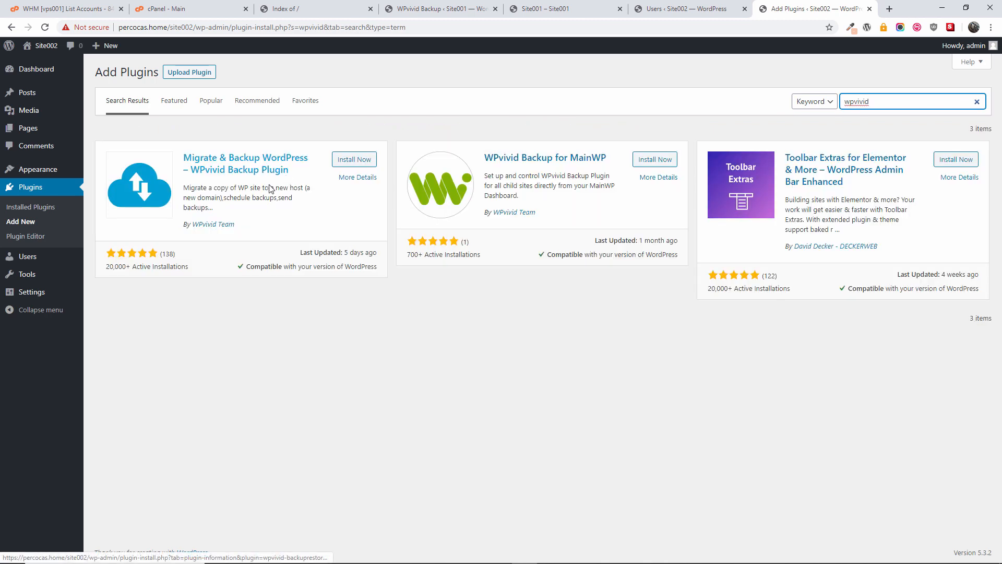
left_click(344, 161)
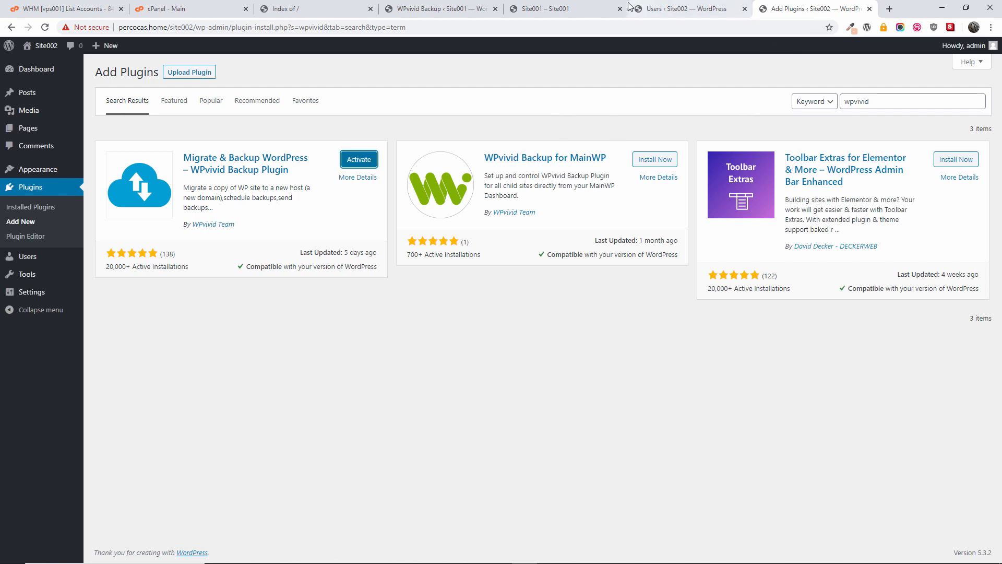
left_click(344, 164)
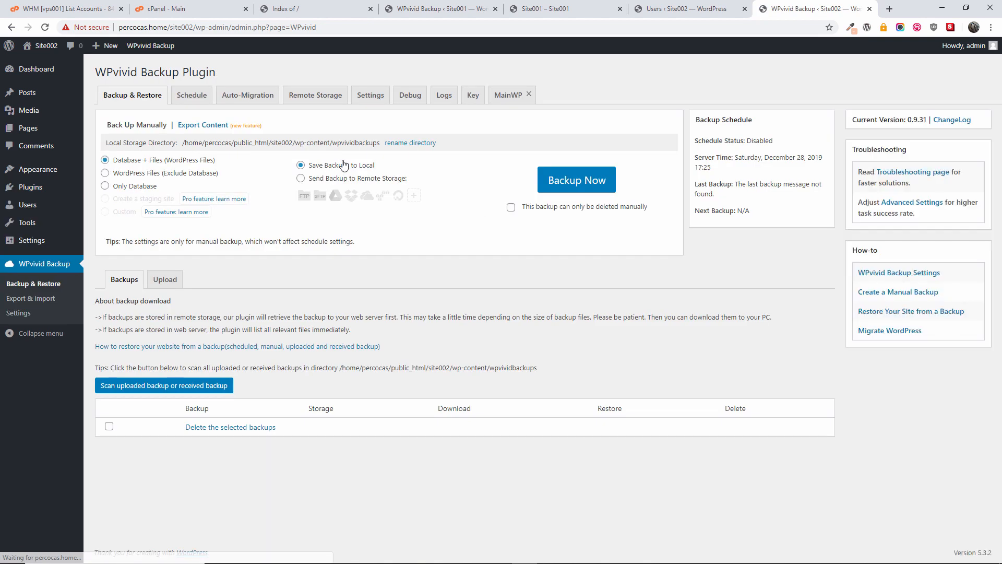
Step: Generate a WPvivid migration key set to expire in 2 hours
left_click(467, 104)
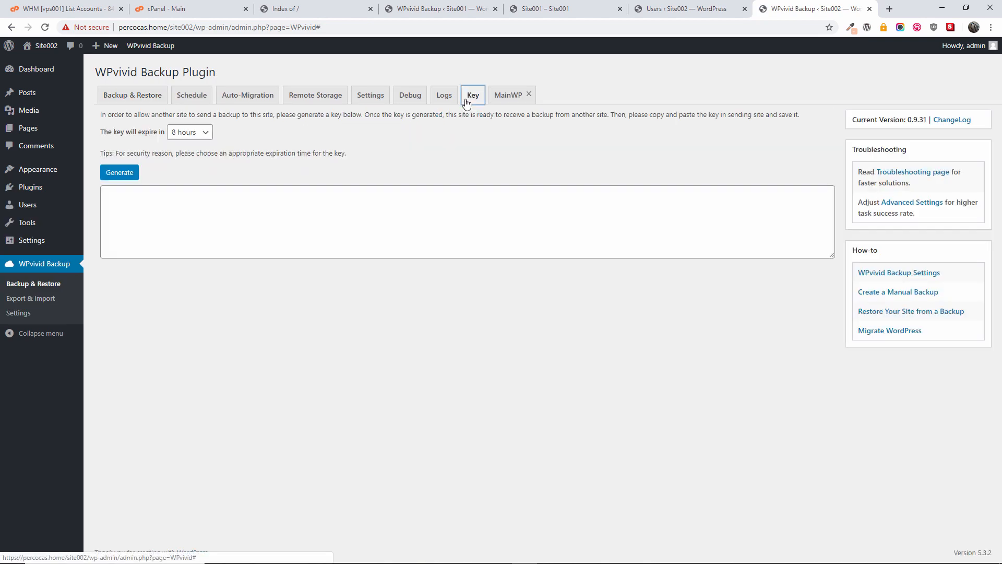
left_click(189, 133)
left_click(189, 148)
left_click(190, 137)
left_click(187, 155)
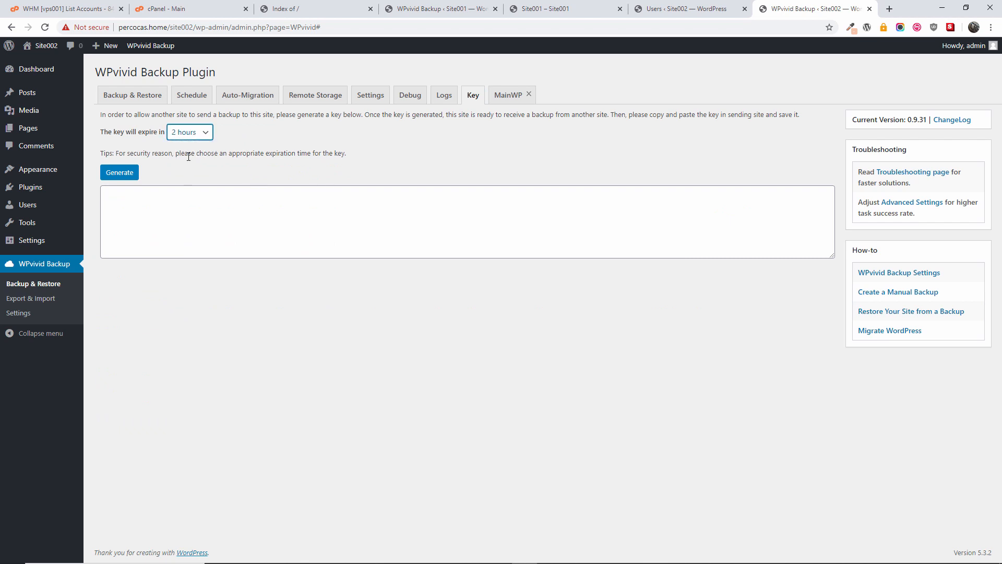
left_click(190, 166)
left_click(189, 133)
left_click(188, 147)
left_click(116, 173)
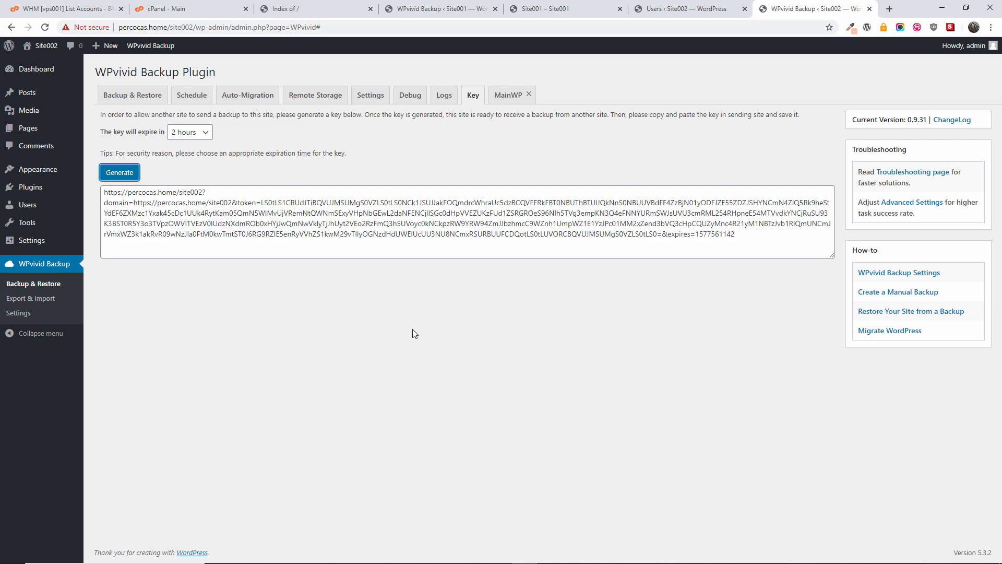
Step: Select and copy the generated migration key, then return to Site001's homepage
left_click(137, 199)
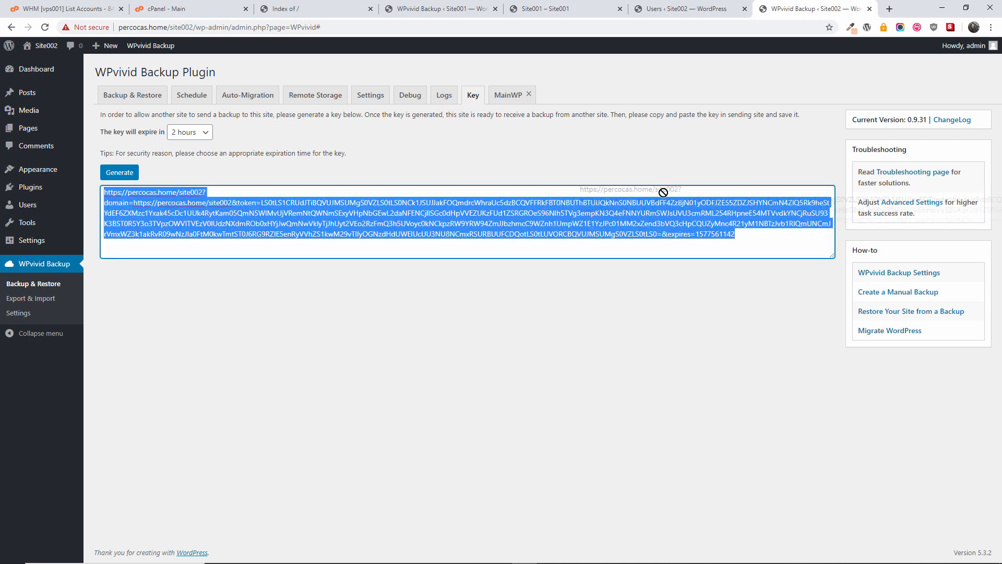
right_click(667, 208)
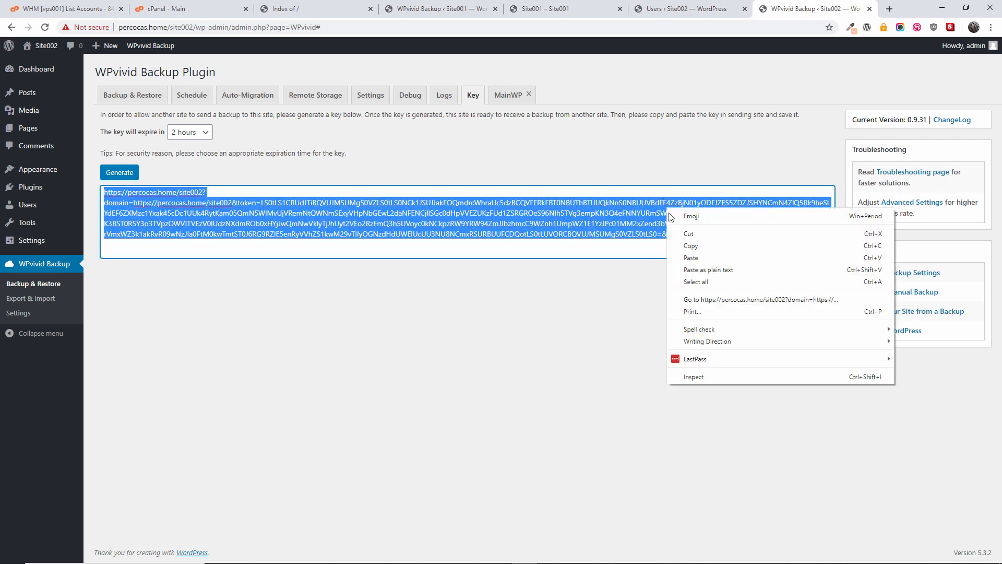
left_click(686, 253)
left_click(579, 7)
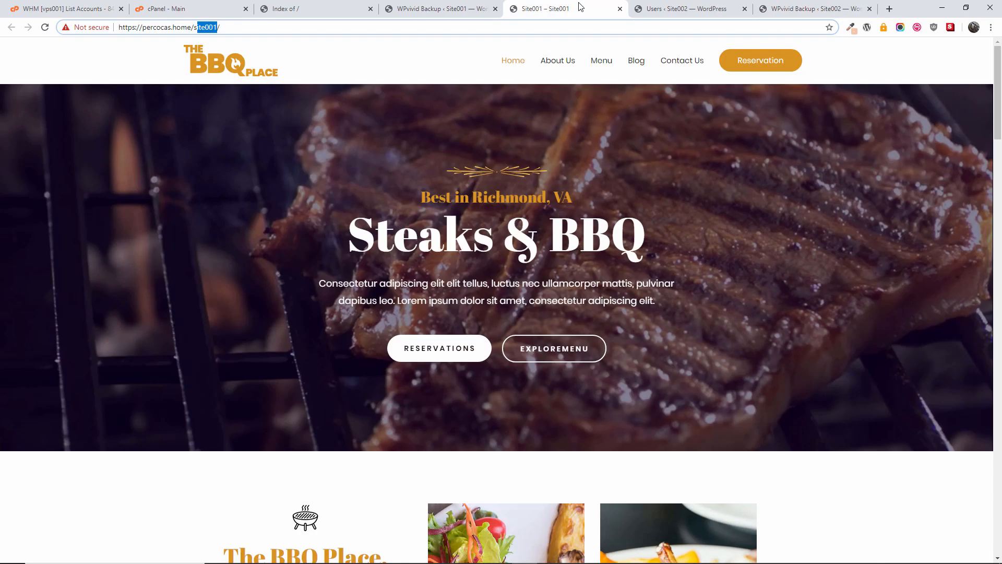
Step: Paste Site002's migration key into Site001's WPvivid Auto-Migration key field and save it
left_click(460, 6)
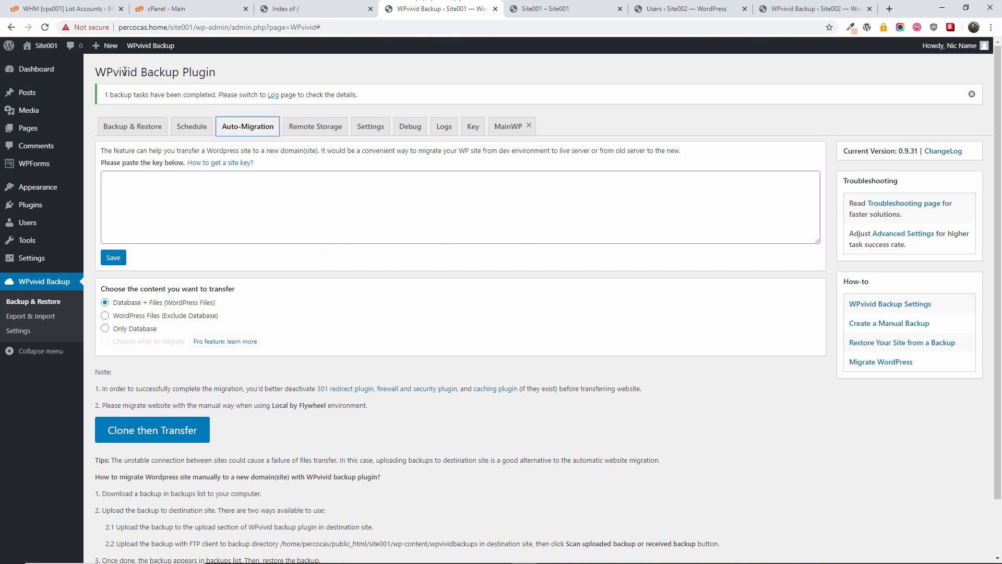
left_click(157, 203)
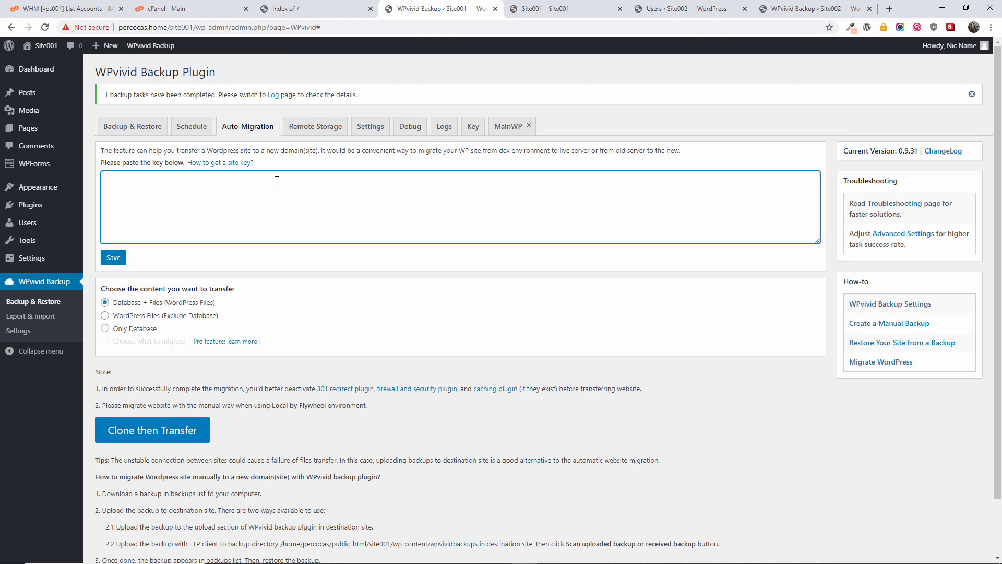
right_click(222, 183)
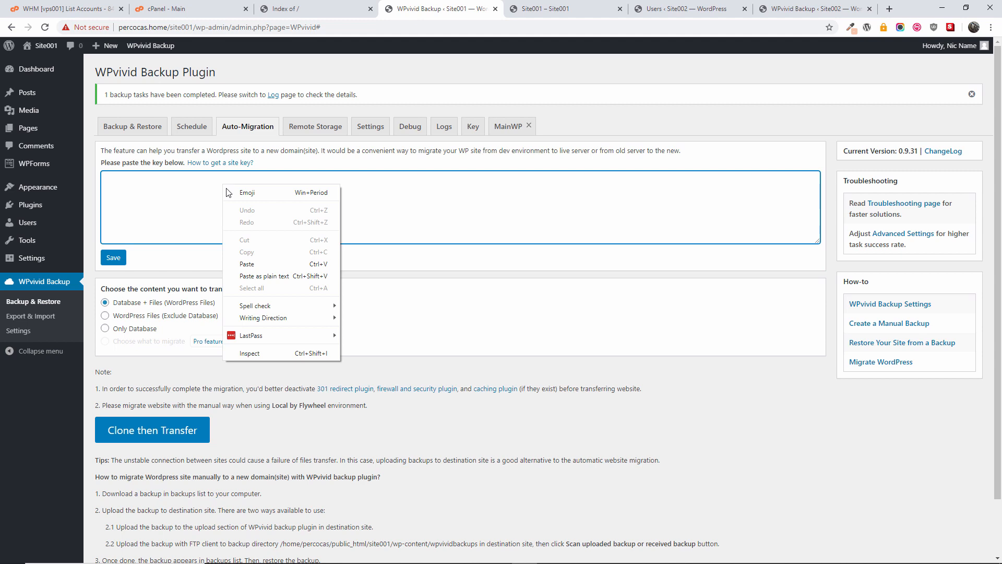
left_click(253, 265)
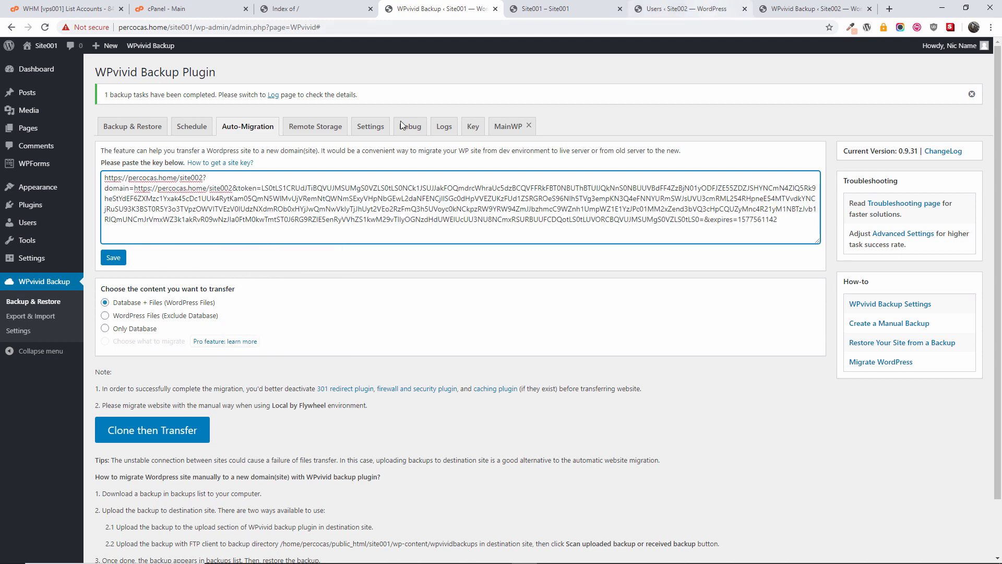
left_click(114, 258)
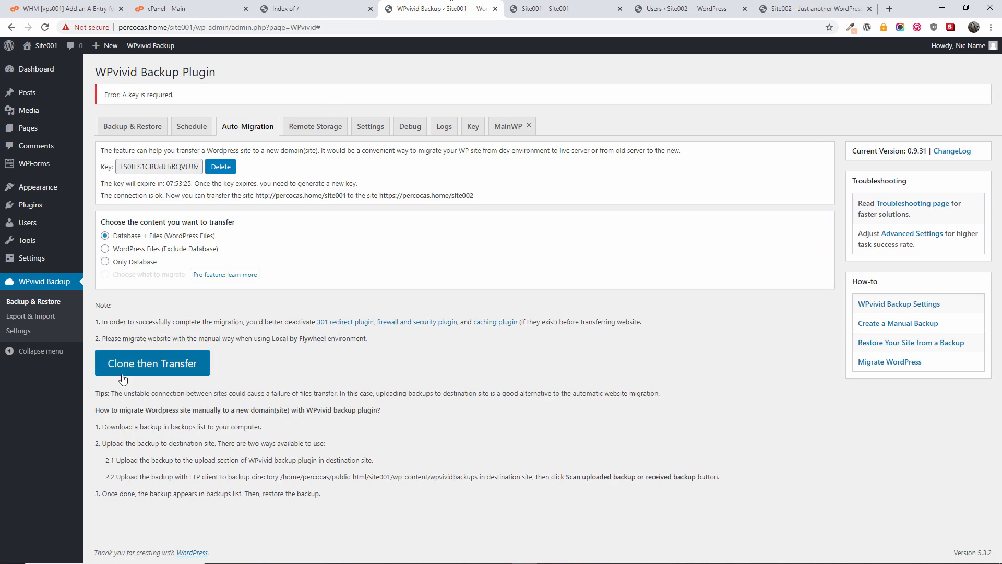
Step: Clone and transfer Site001 to Site002 until the success notice appears, then return to Site002's Users page
left_click(146, 364)
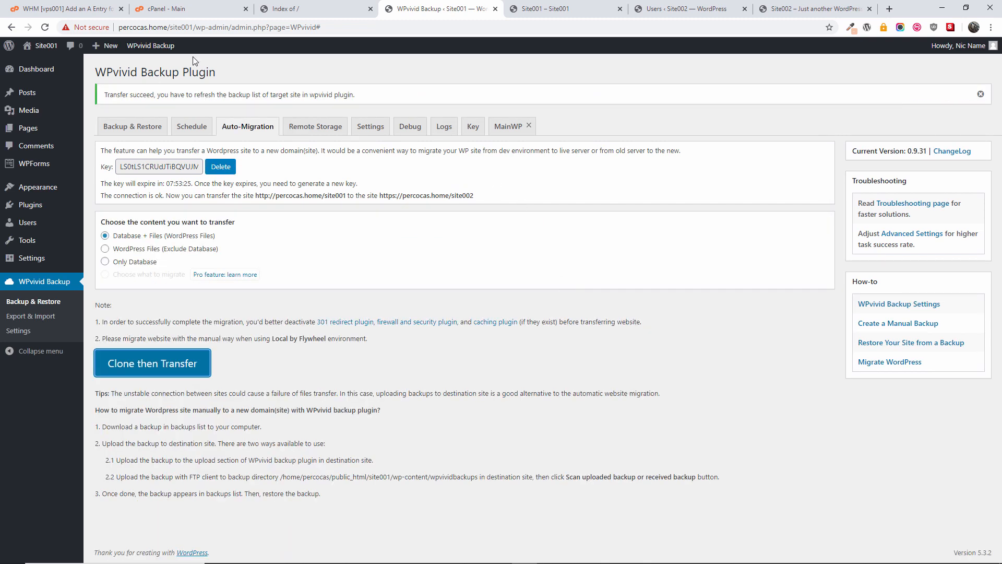
left_click_drag(105, 95, 185, 96)
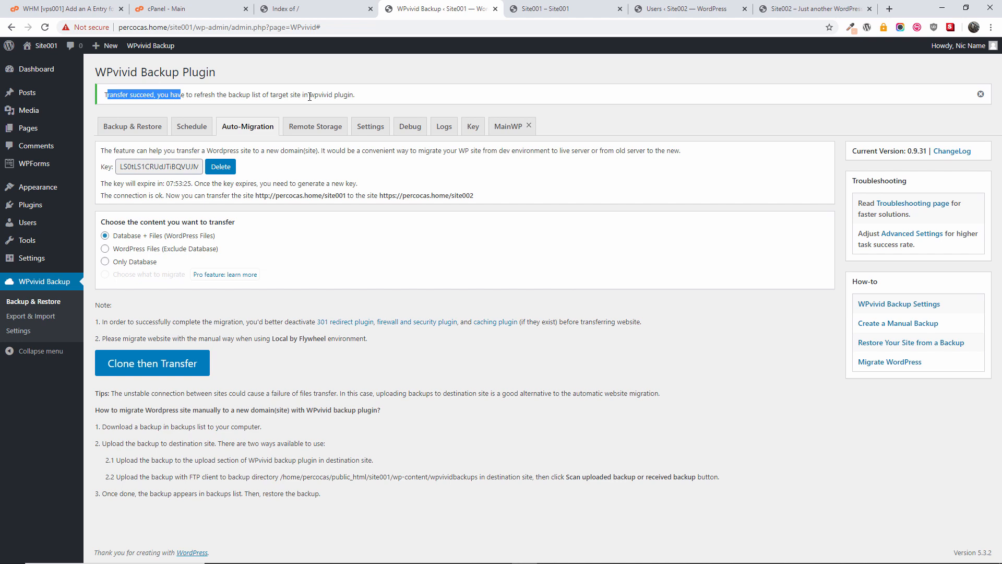
left_click(679, 8)
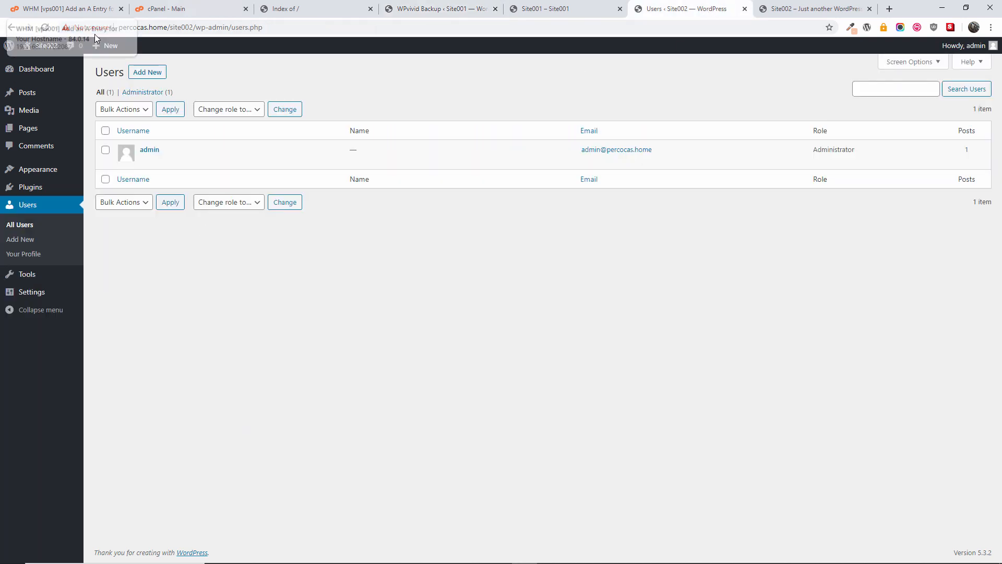
Step: In Site002's WPvivid Backup, open Restore for the received Dec 28, 2019 17:41 migration backup
left_click(51, 70)
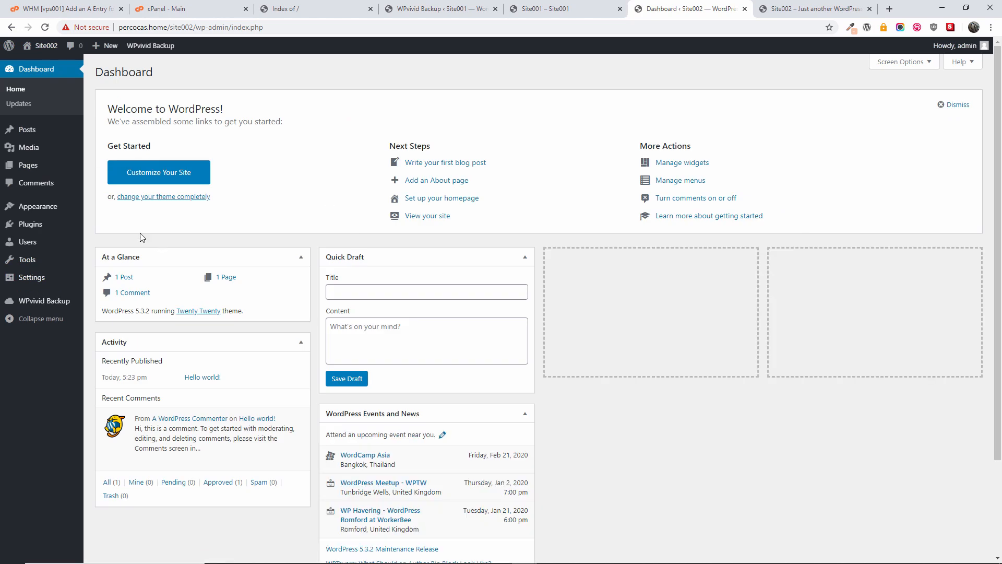
left_click(45, 301)
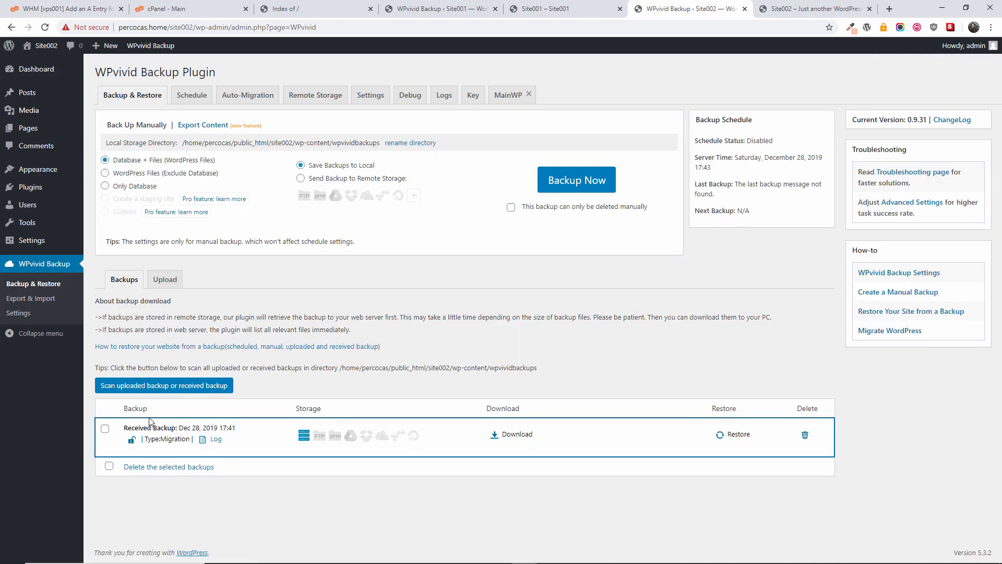
left_click_drag(127, 428, 232, 427)
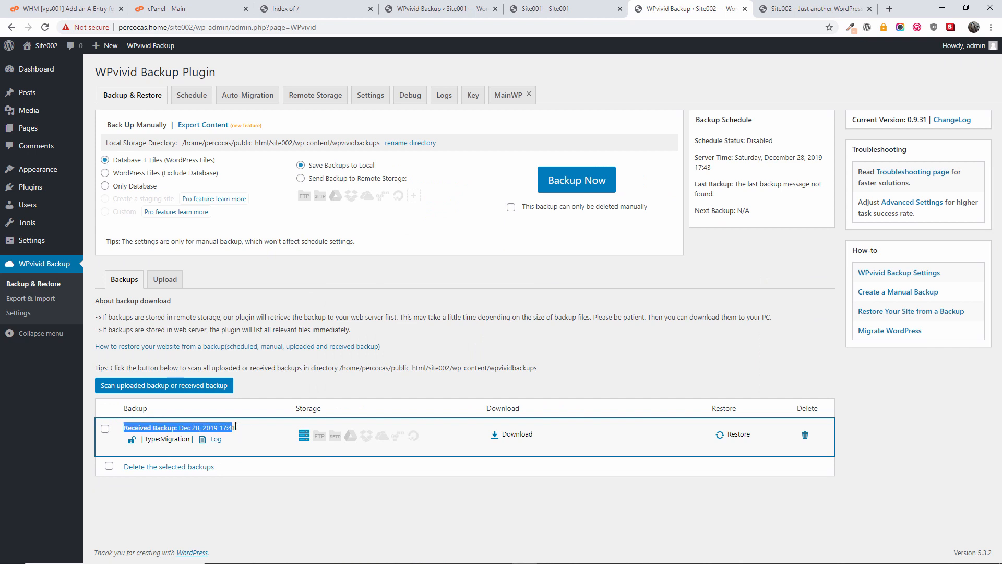
left_click(678, 485)
left_click(737, 435)
scroll(733, 488, "down", 3)
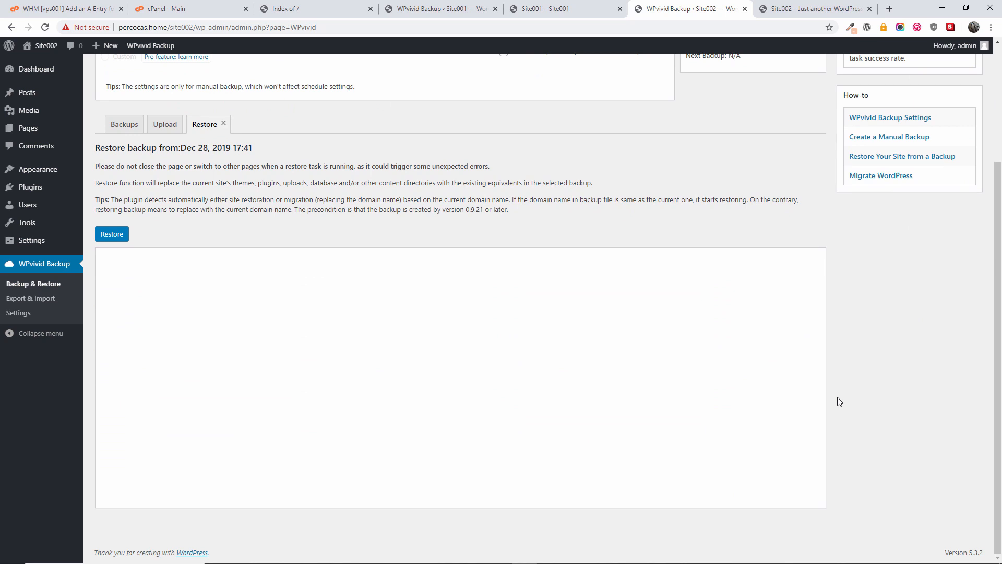
Step: Restore the Dec 28, 2019 17:41 backup onto Site002, confirming and dismissing the completion alert
left_click(105, 235)
left_click(559, 91)
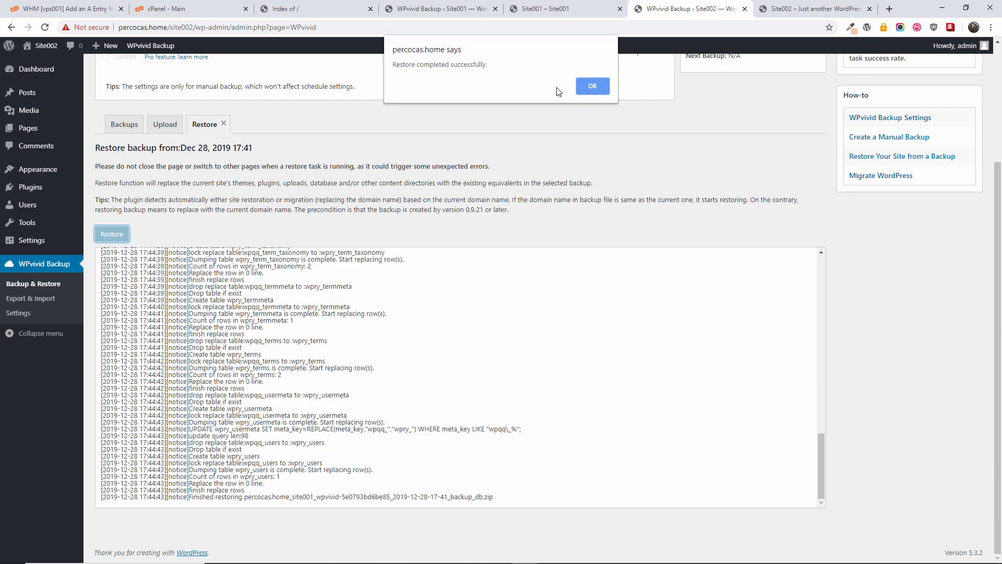
left_click(603, 90)
left_click(834, 4)
Step: Reload site002's front page and scroll through the BBQ Place menu, showing Chicken in Teriyaki Sauce at $57
key("F5")
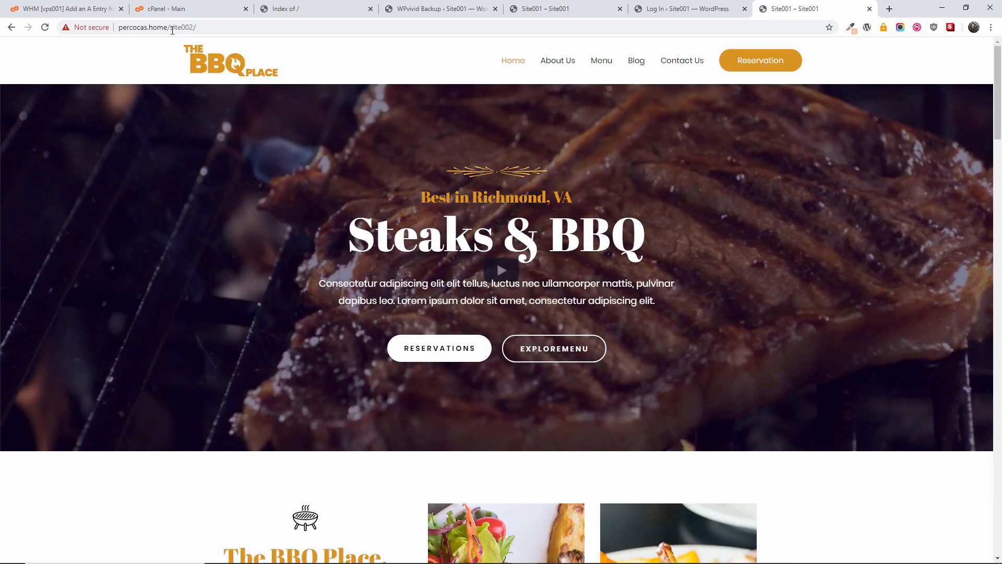
left_click_drag(171, 28, 214, 28)
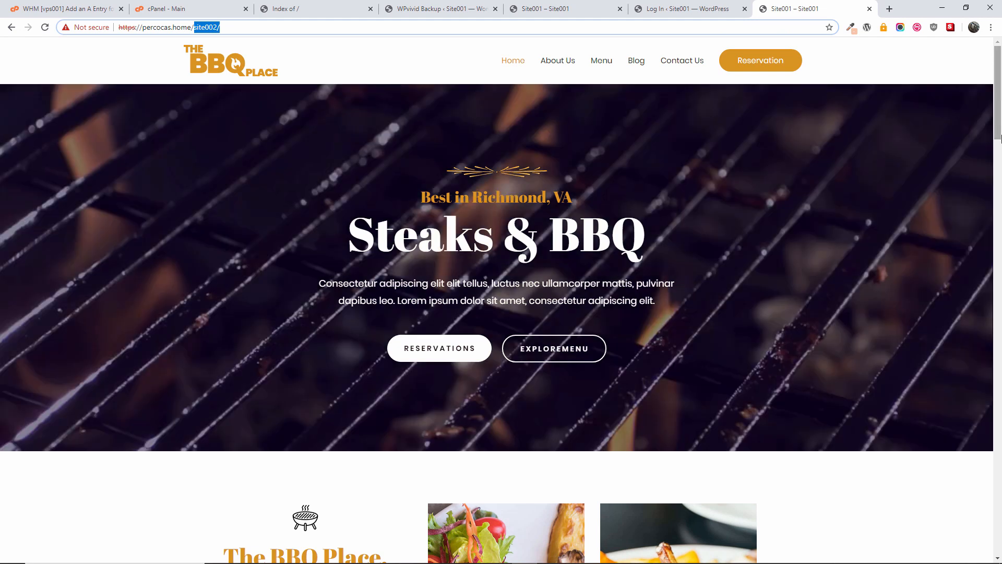
left_click_drag(1000, 137, 1000, 478)
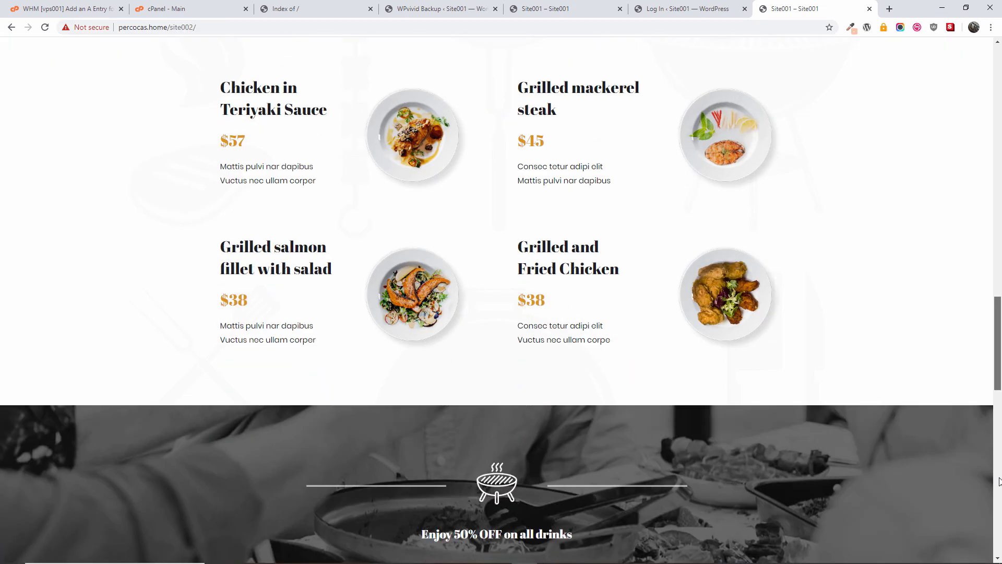